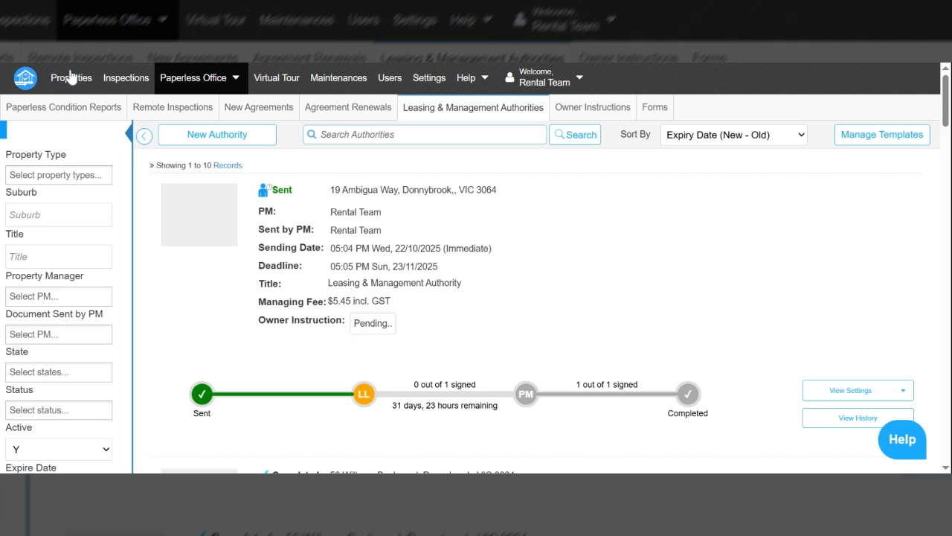
# Step: Open the Leasing & Management Authorities list from the paperless document sections
pyautogui.click(159, 83)
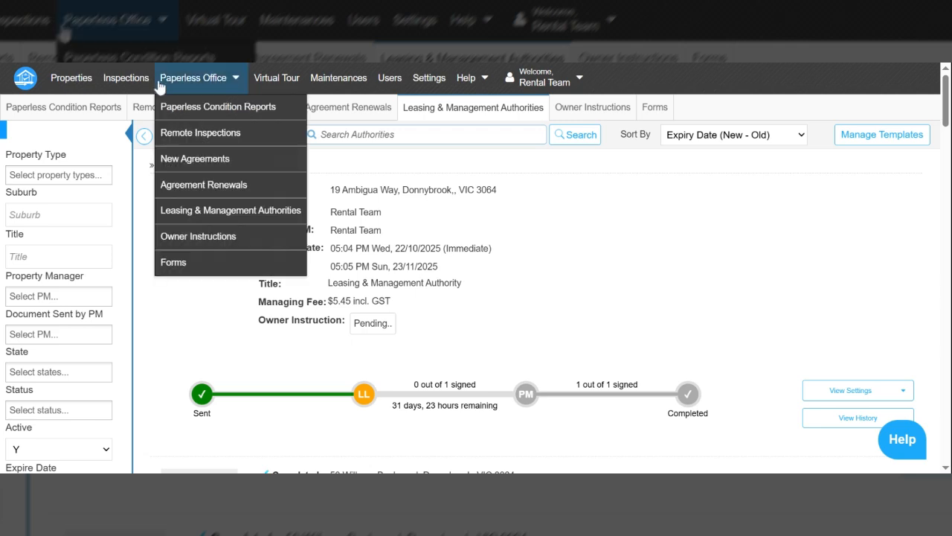
pyautogui.click(190, 218)
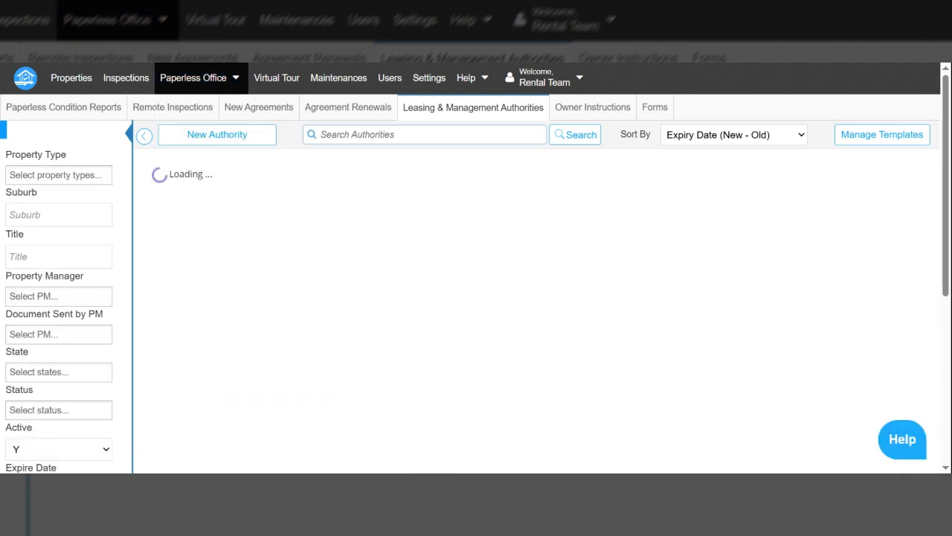
pyautogui.scroll(-3, 535, 298)
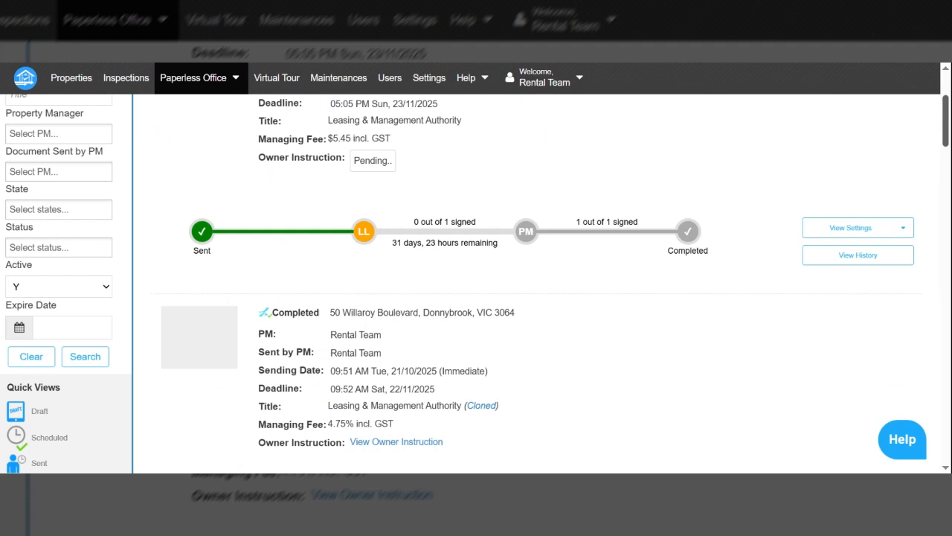
pyautogui.scroll(3, 918, 114)
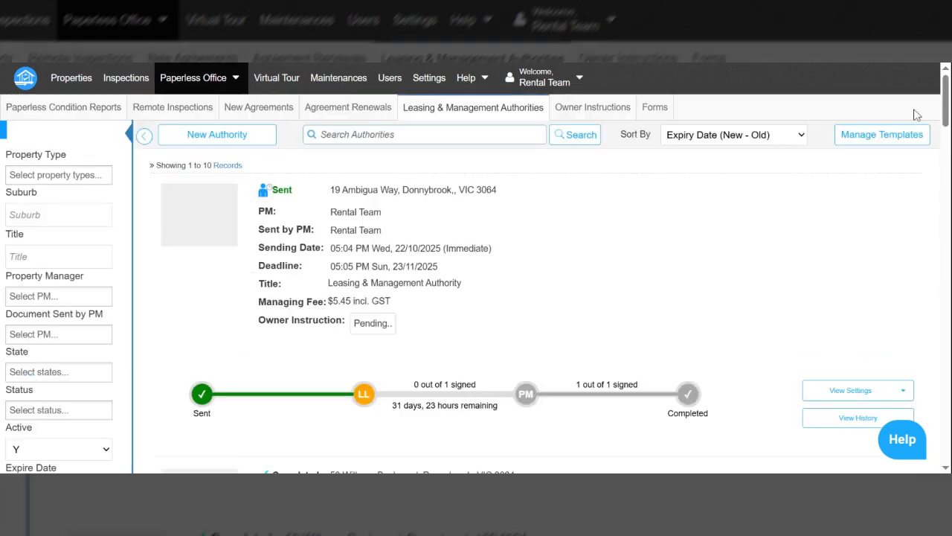
# Step: Start a new authority and pick the Tarneit property found by searching '121'
pyautogui.click(238, 137)
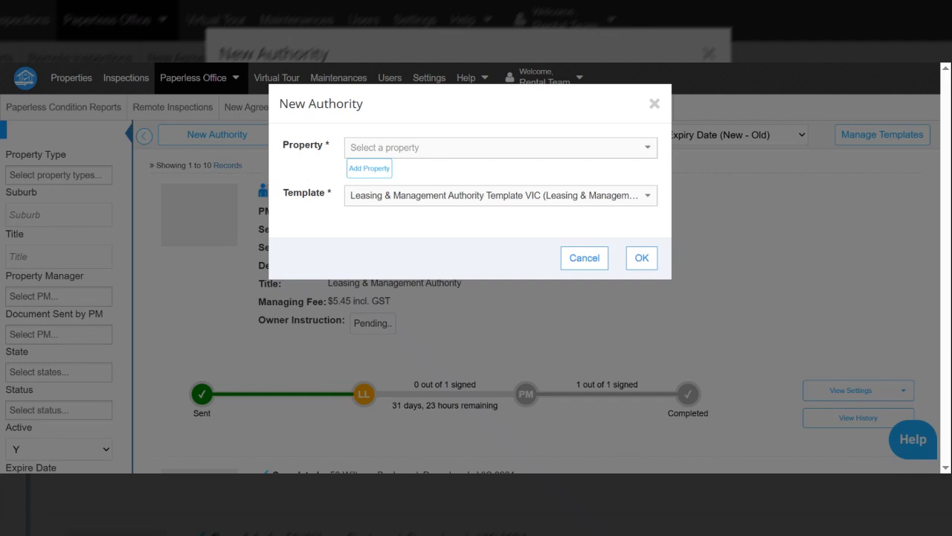
pyautogui.click(425, 153)
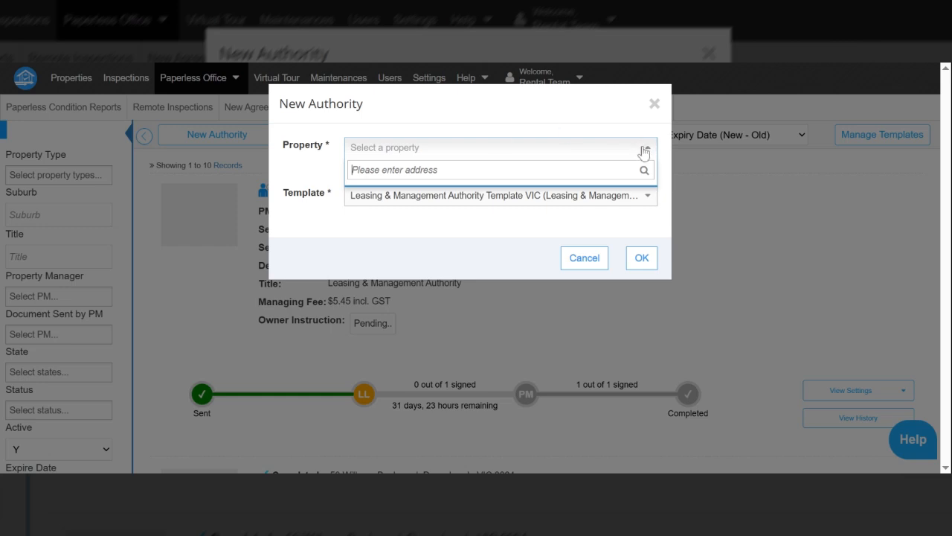
pyautogui.write('121')
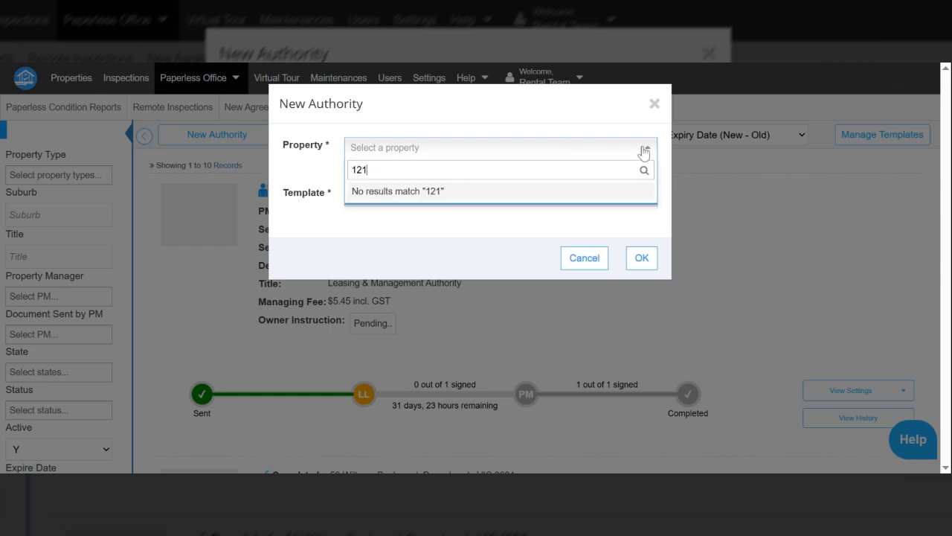
pyautogui.write('1')
pyautogui.press('BackSpace')
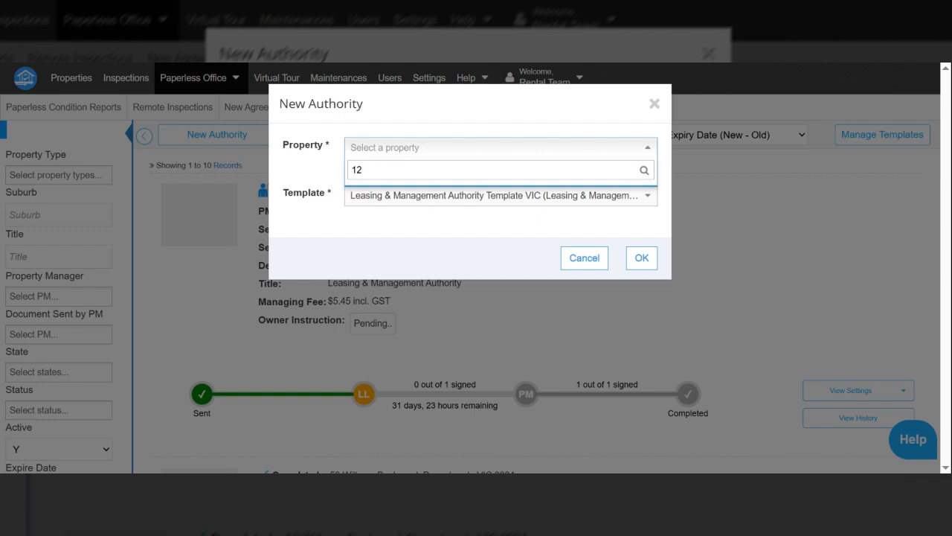
pyautogui.press('BackSpace')
pyautogui.press('BackSpace')
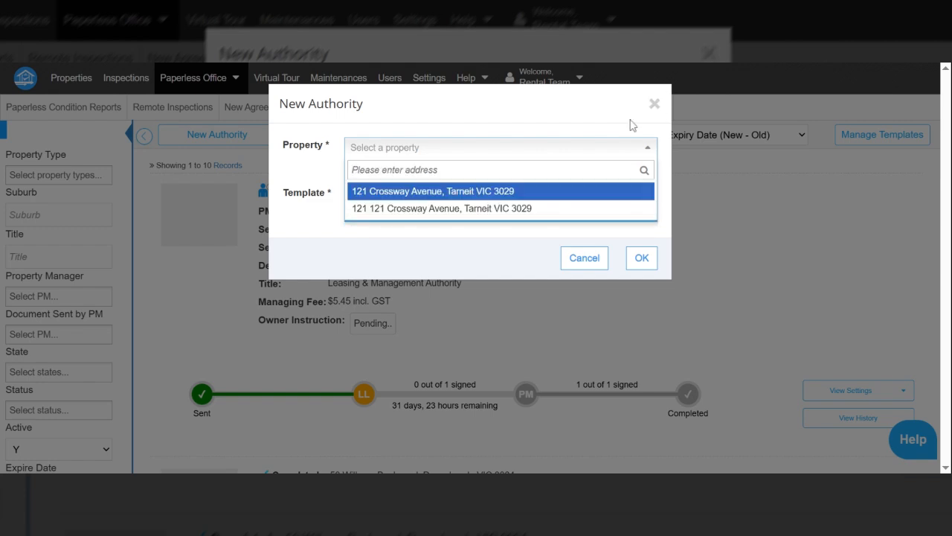
pyautogui.click(393, 193)
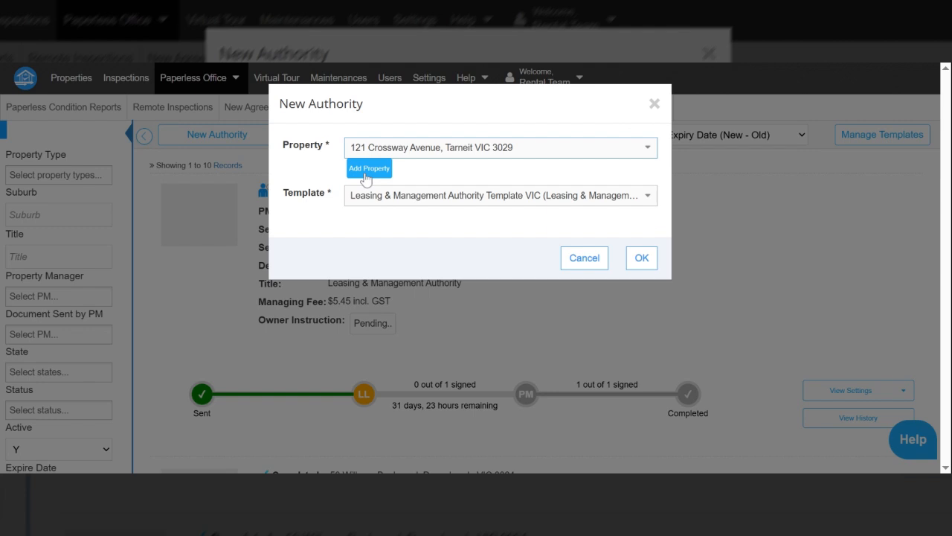
# Step: Open the Add Property form, then cancel it without adding a property
pyautogui.click(365, 176)
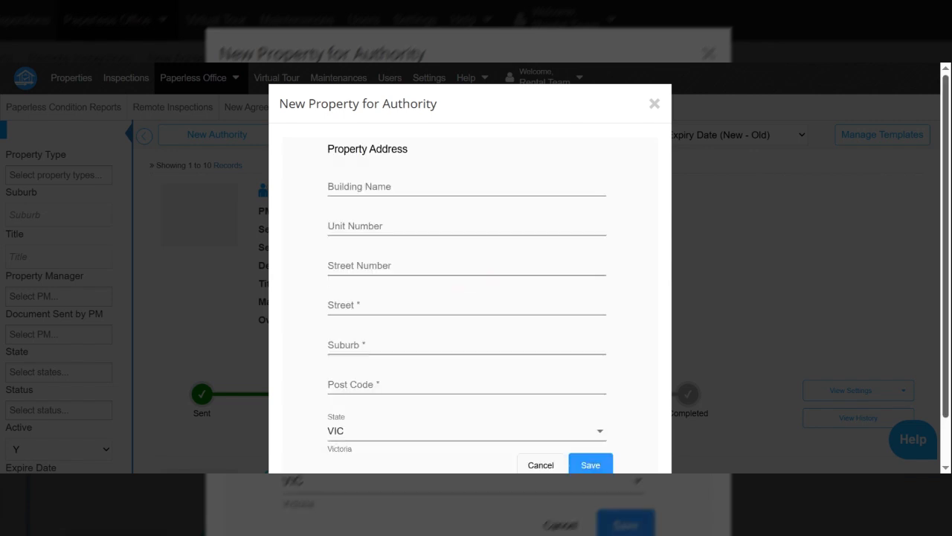
pyautogui.scroll(-1, 376, 151)
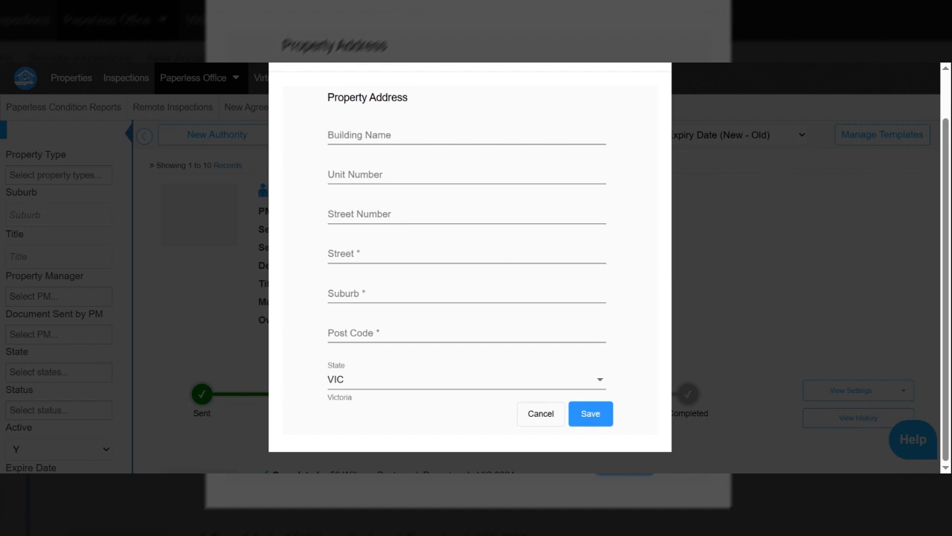
pyautogui.click(537, 413)
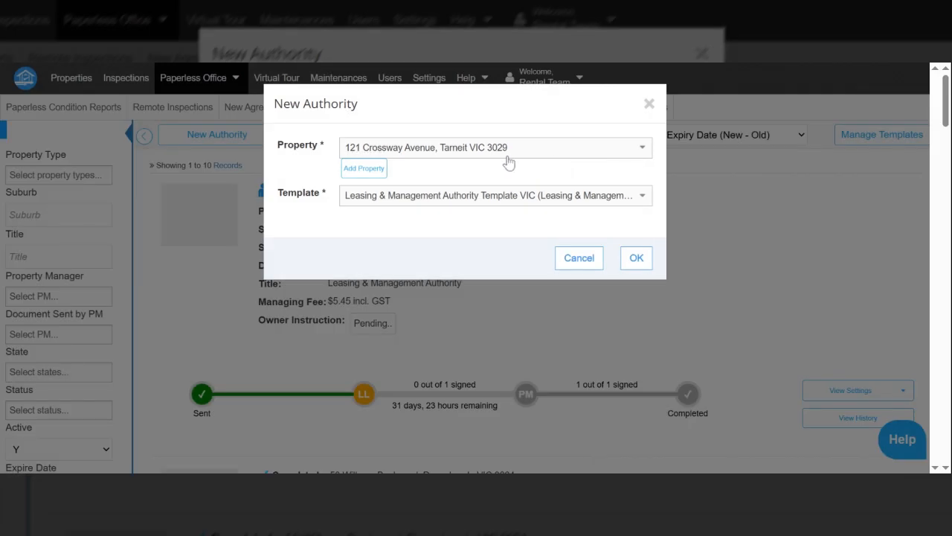
# Step: Confirm the new authority draft and go to the rental provider's First name field on the Clients step
pyautogui.click(637, 271)
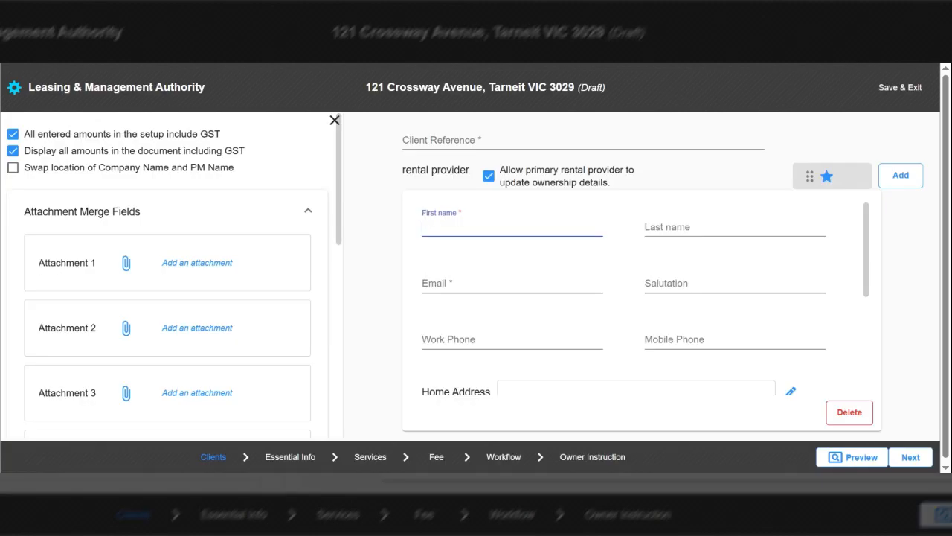
pyautogui.moveTo(447, 135); pyautogui.dragTo(451, 227)
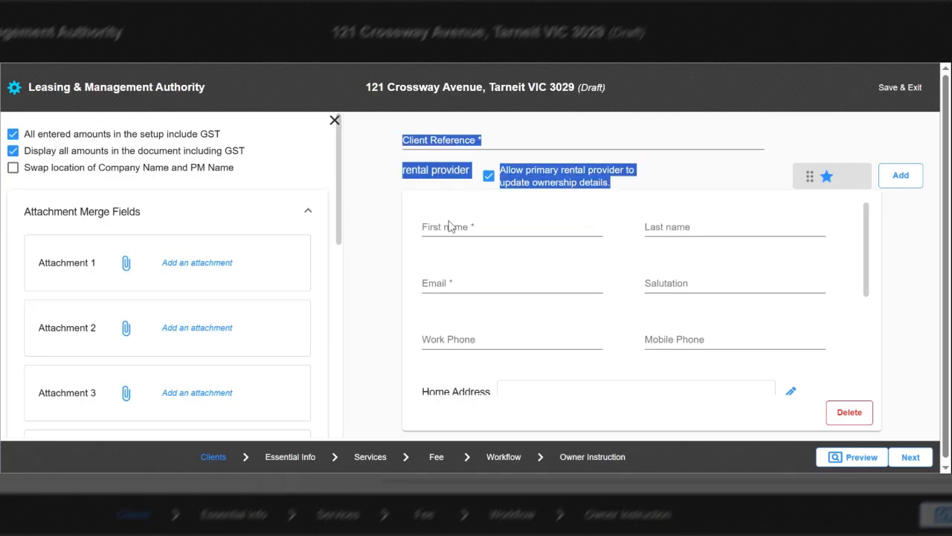
pyautogui.click(450, 226)
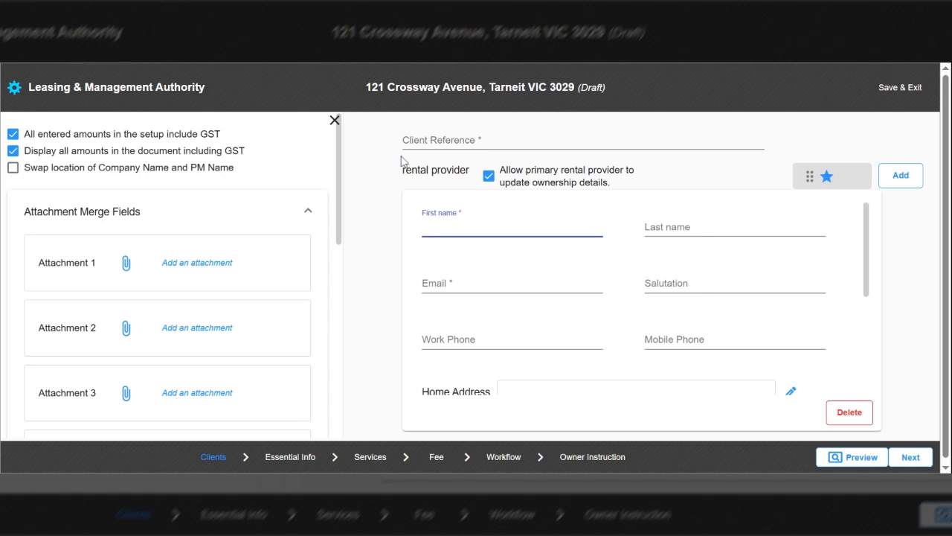
pyautogui.moveTo(417, 171); pyautogui.dragTo(466, 170)
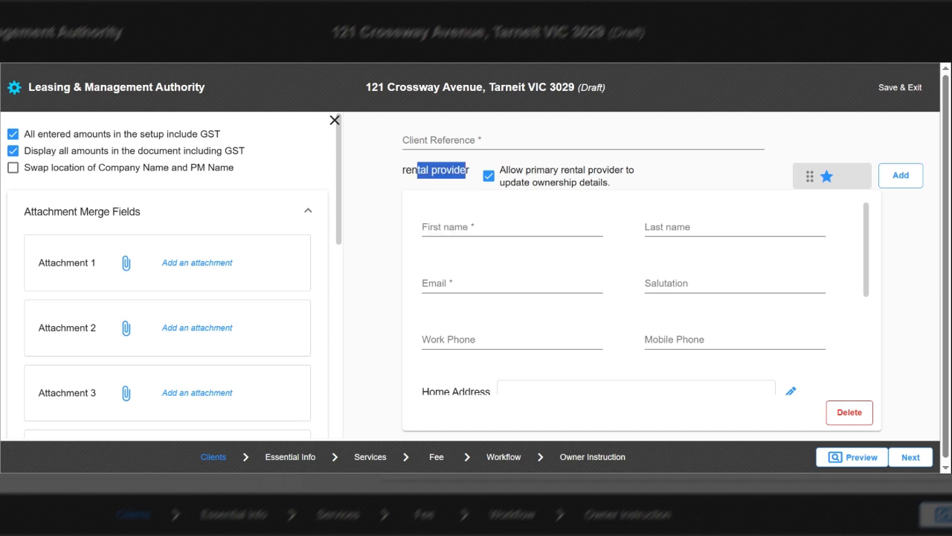
# Step: Enter the rental provider's first name and last name
pyautogui.click(468, 217)
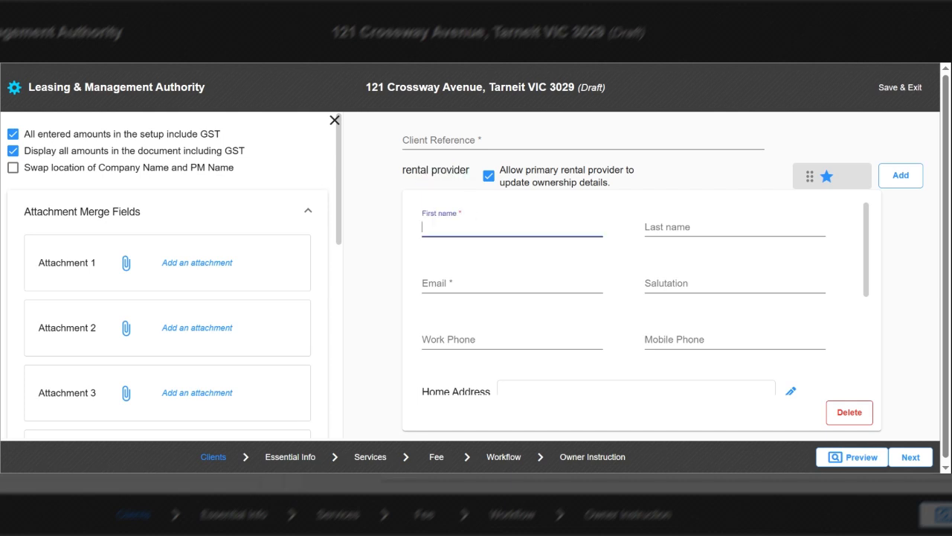
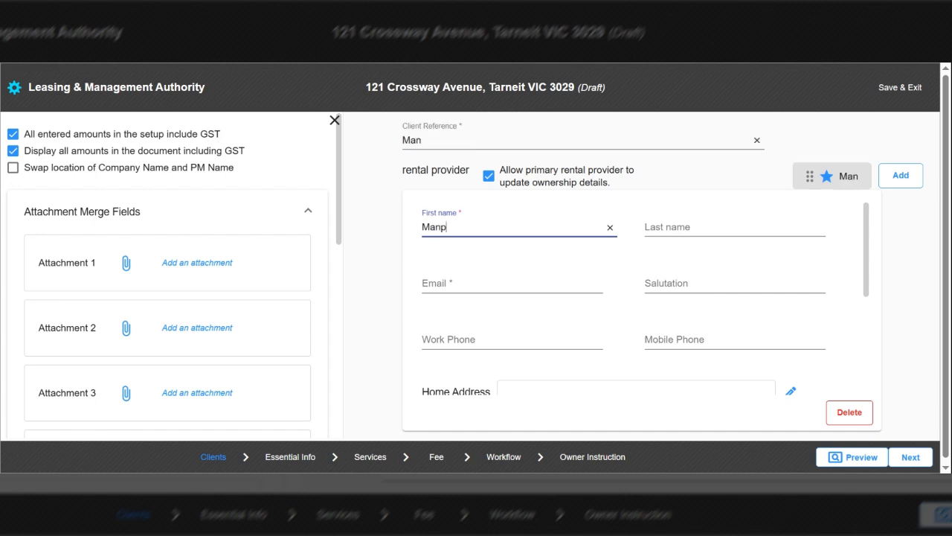
pyautogui.click(669, 227)
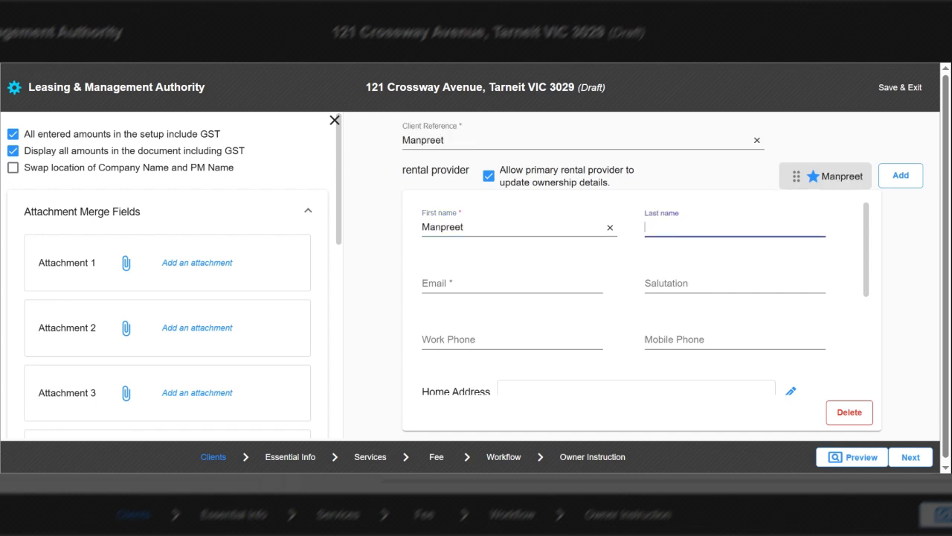
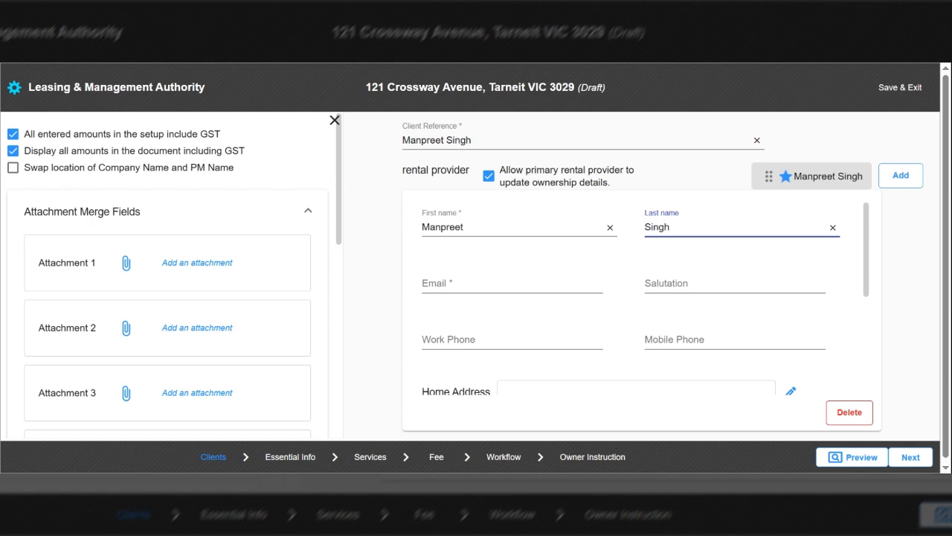
# Step: Fill in the provider's email address and mobile phone number
pyautogui.click(512, 283)
pyautogui.write('M')
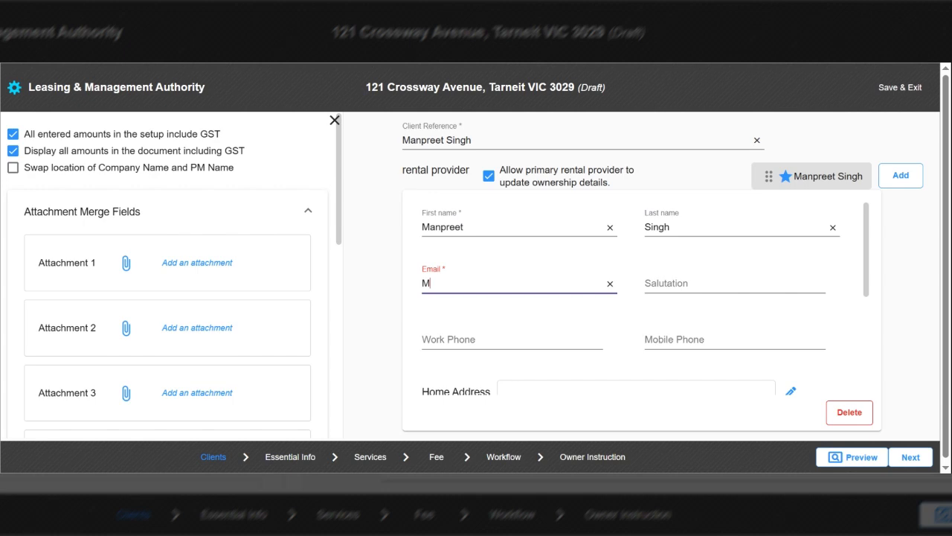
pyautogui.press('BackSpace')
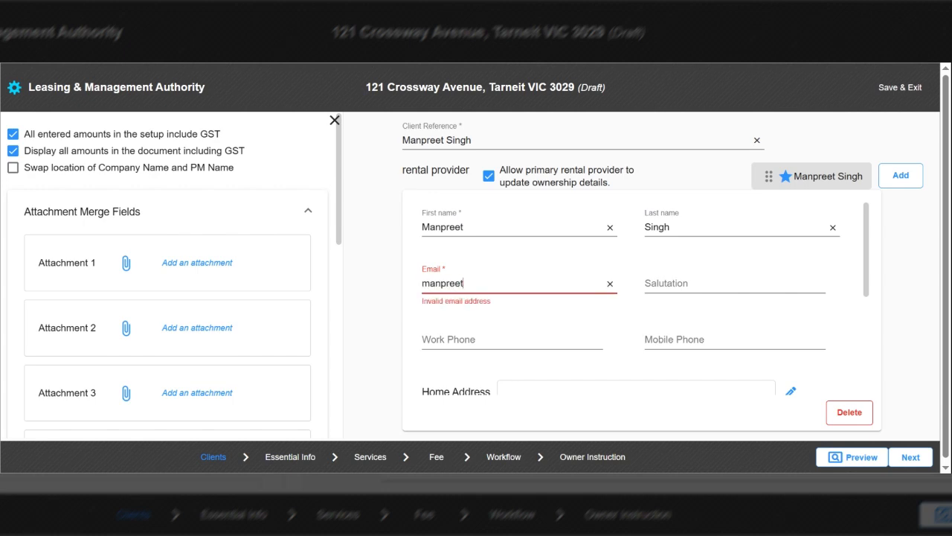
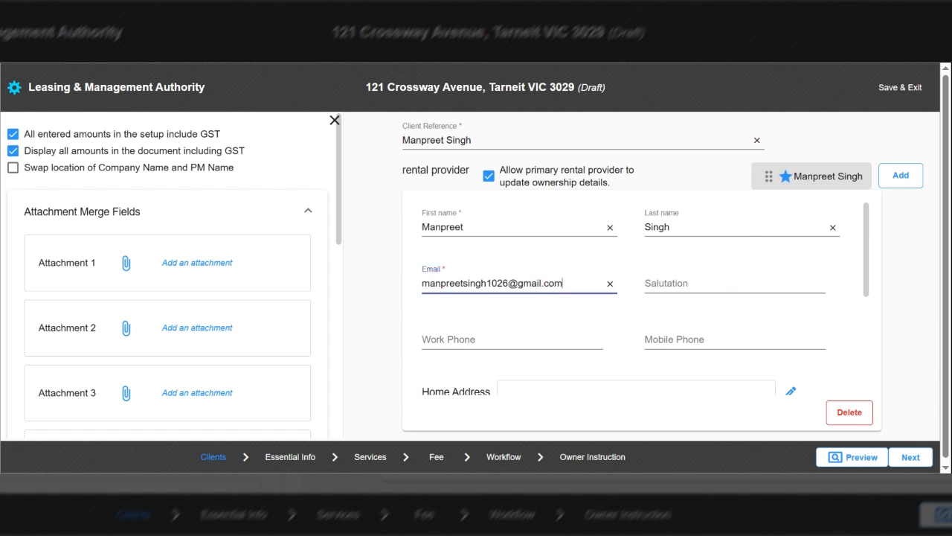
pyautogui.press('Tab')
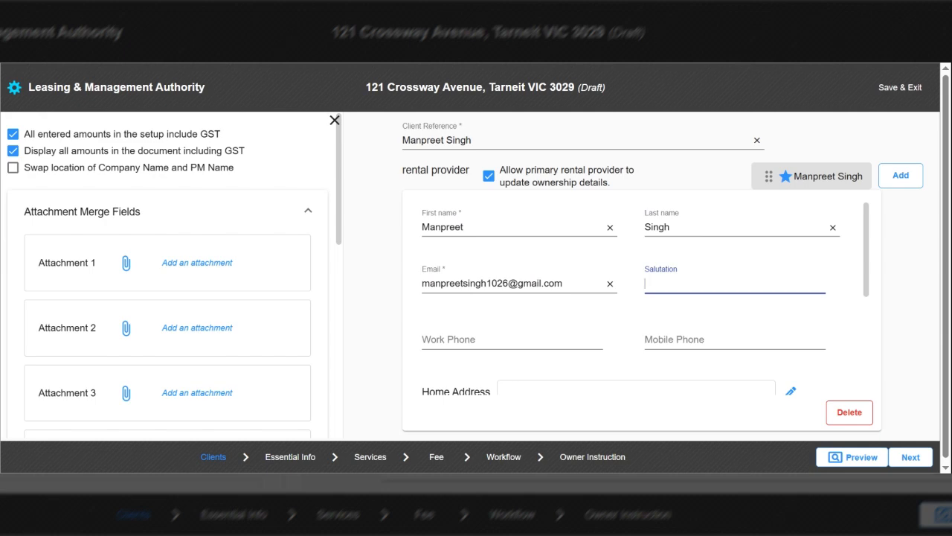
pyautogui.press('Tab')
pyautogui.press('Tab')
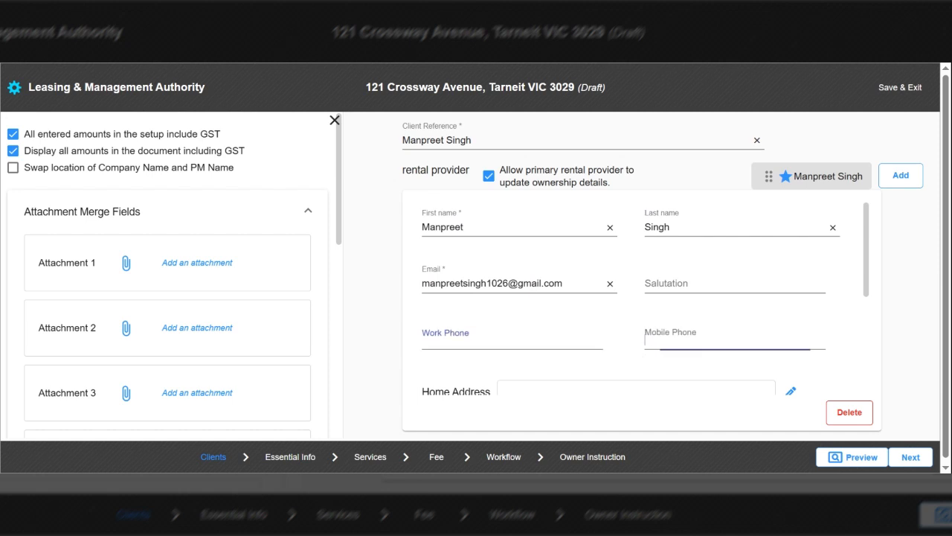
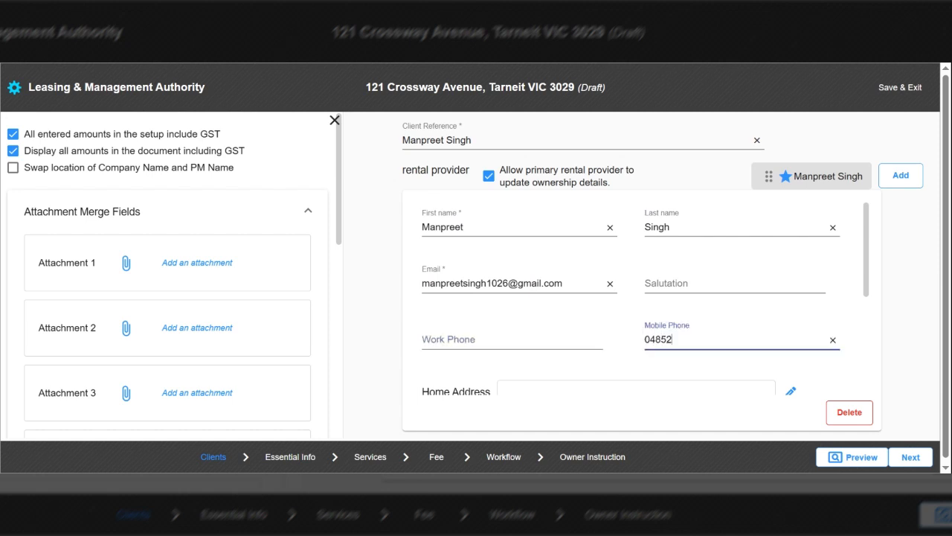
pyautogui.scroll(-1, 792, 376)
# Step: Enter the provider's home address with street autofill, leave Building Name empty, and save it
pyautogui.click(790, 375)
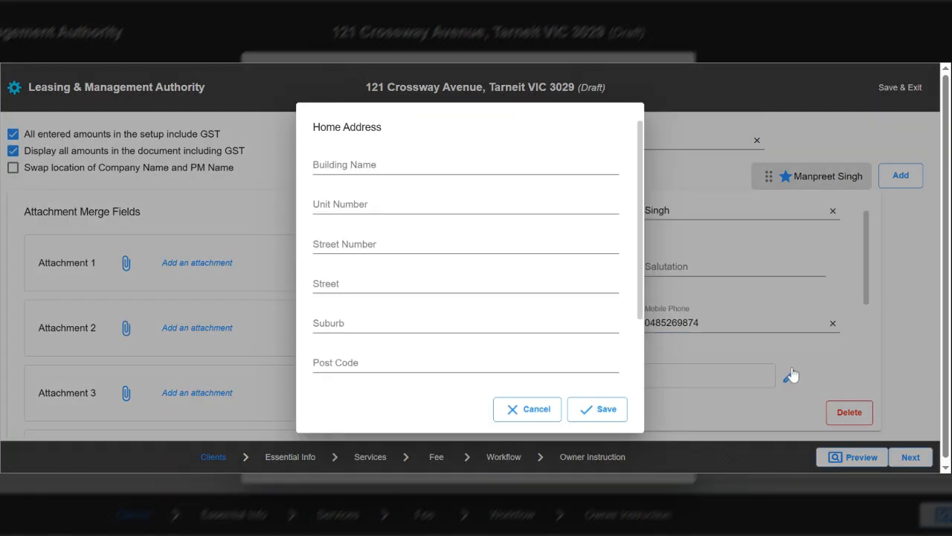
pyautogui.click(349, 206)
pyautogui.press('Tab')
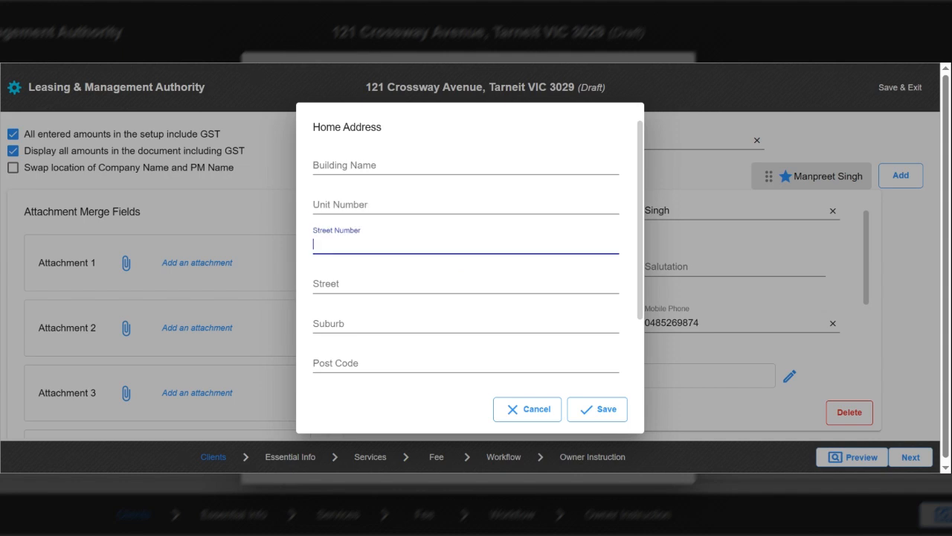
pyautogui.press('Tab')
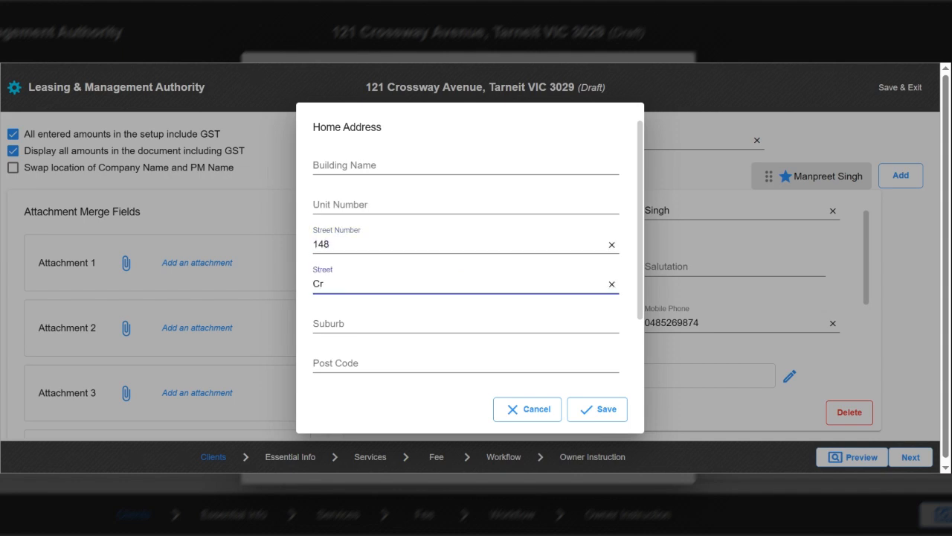
pyautogui.press('Down')
pyautogui.press('Return')
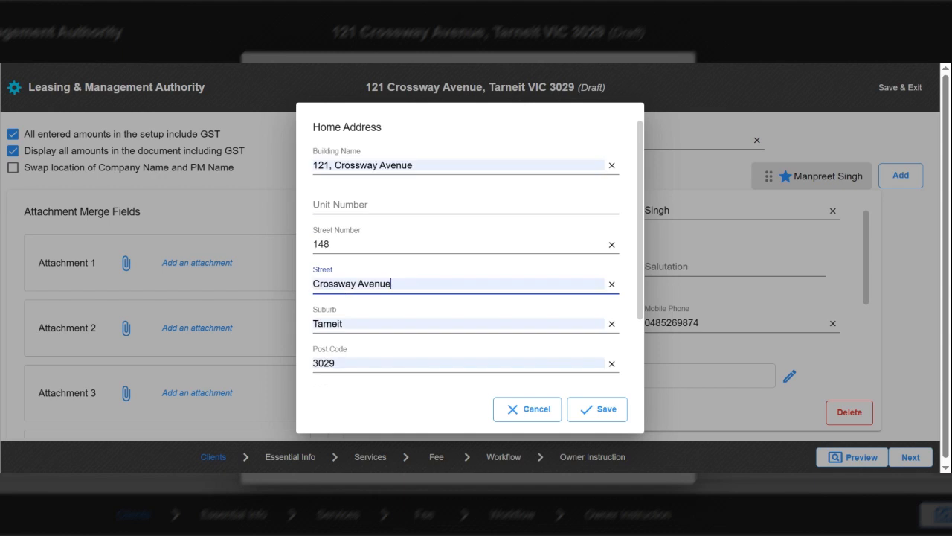
pyautogui.click(611, 167)
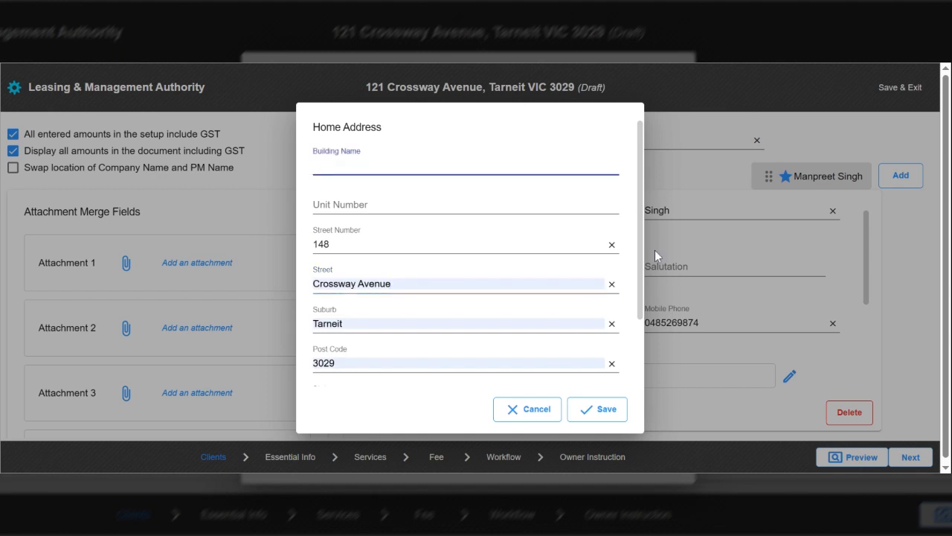
pyautogui.scroll(-2, 640, 371)
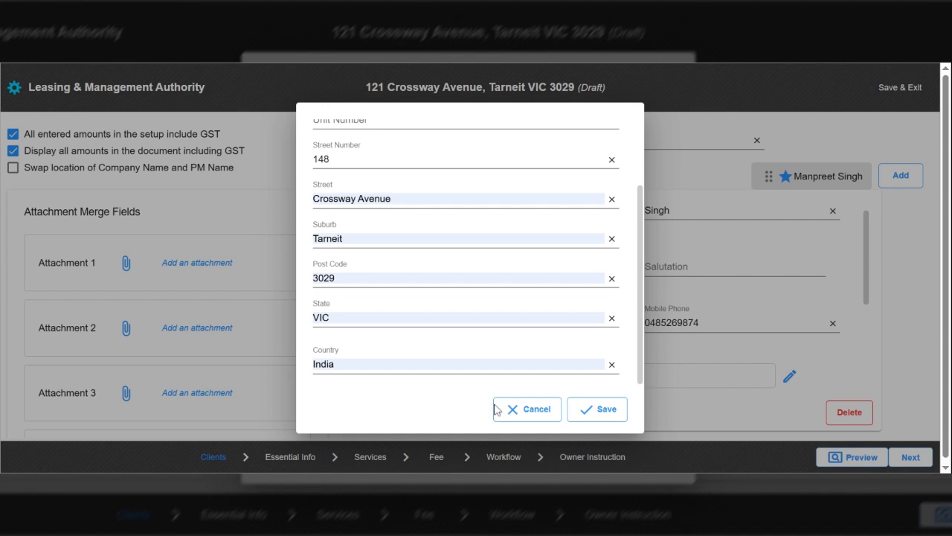
pyautogui.click(599, 410)
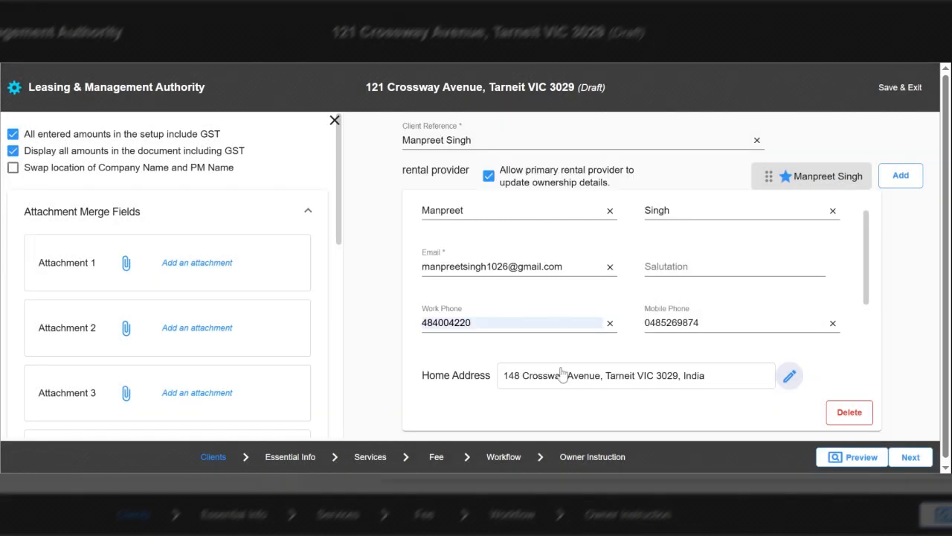
# Step: Clear the first provider's work phone and add a second provider with first and last name
pyautogui.click(610, 324)
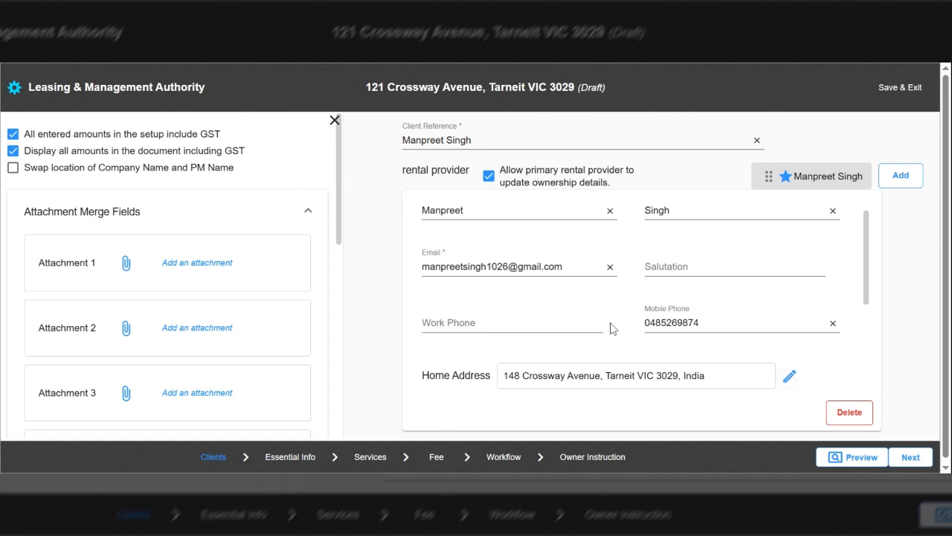
pyautogui.click(899, 179)
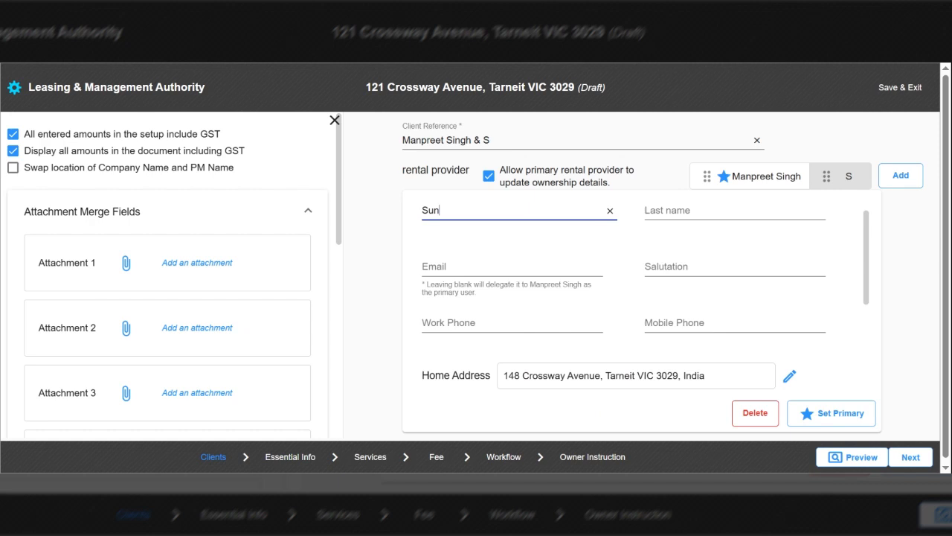
pyautogui.press('Tab')
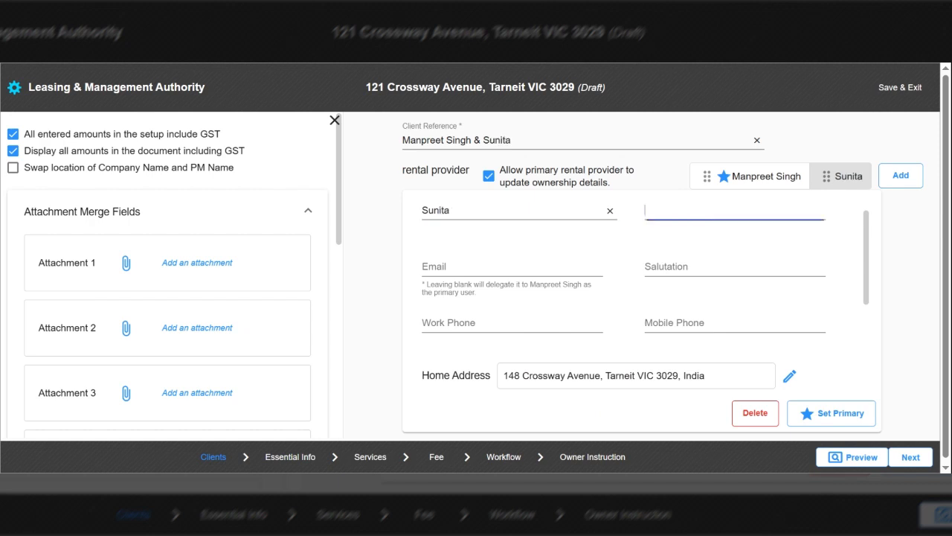
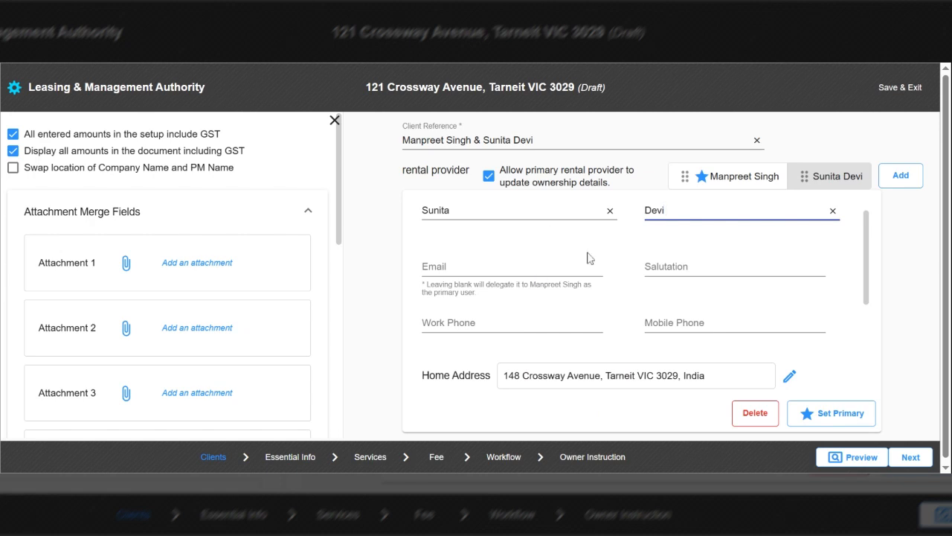
# Step: Fill in the second provider's mobile phone number
pyautogui.click(443, 264)
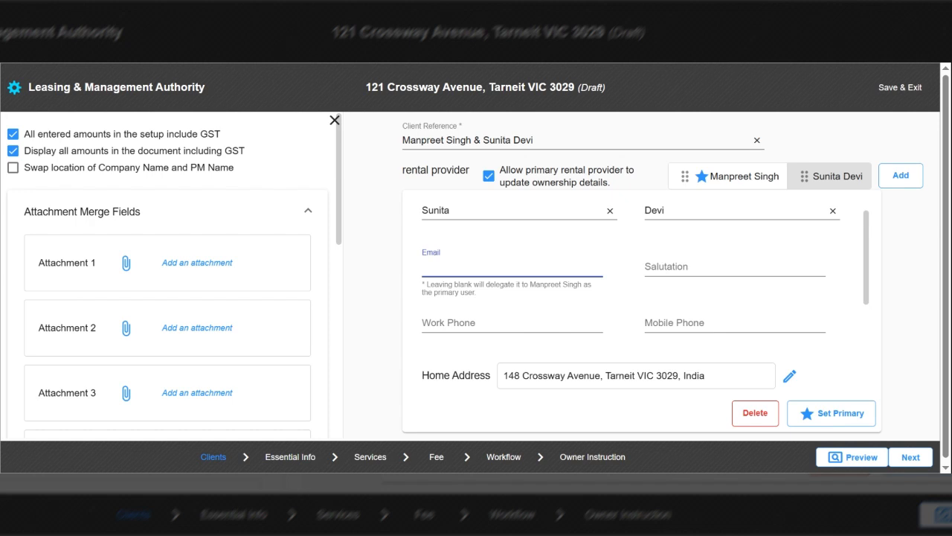
pyautogui.click(672, 285)
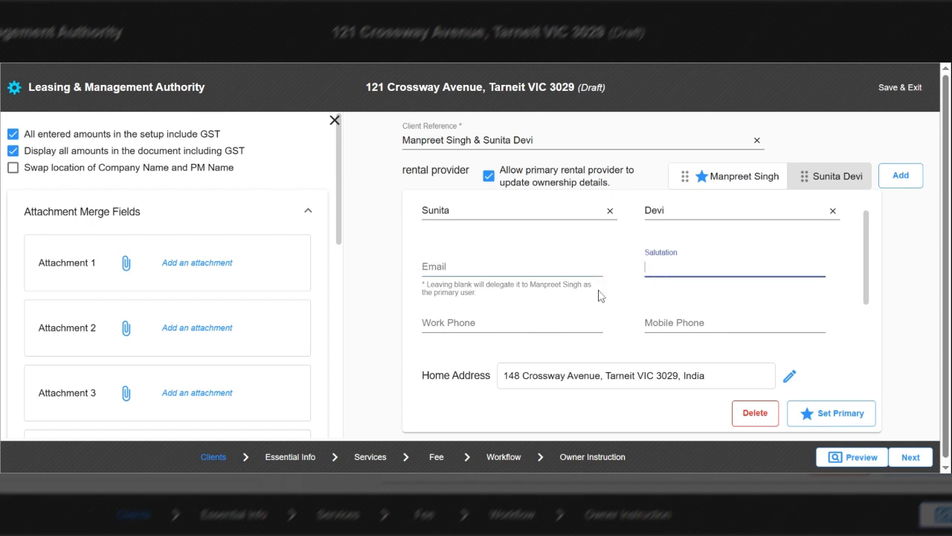
pyautogui.click(674, 323)
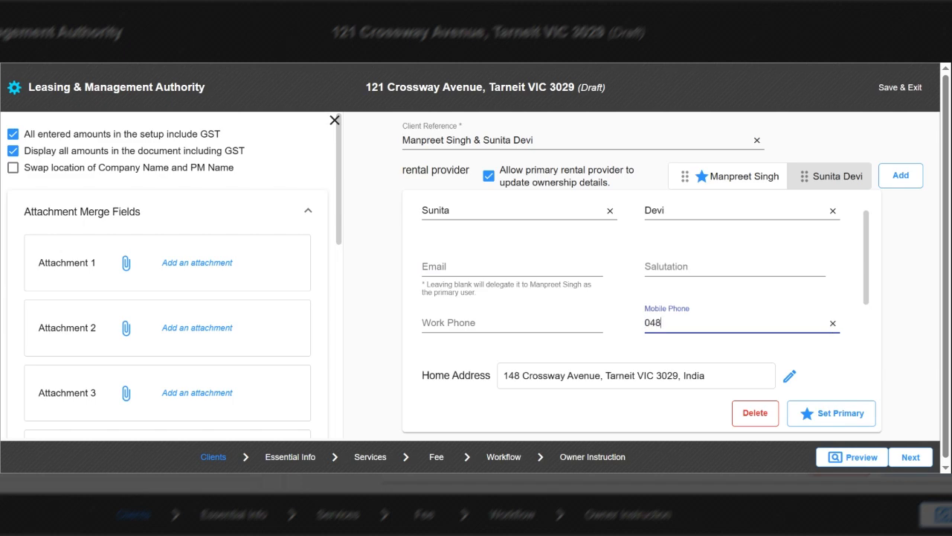
pyautogui.scroll(-3, 867, 298)
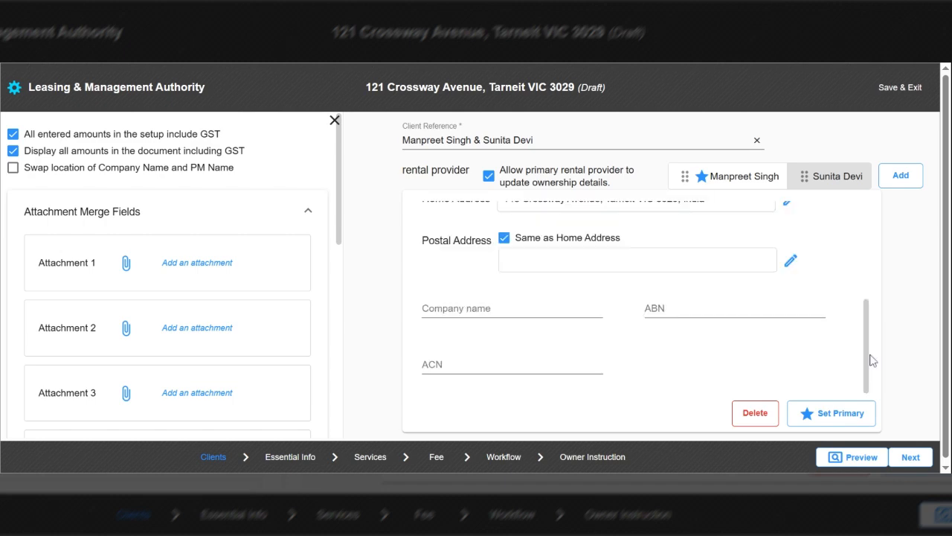
pyautogui.scroll(3, 865, 298)
pyautogui.scroll(-3, 868, 337)
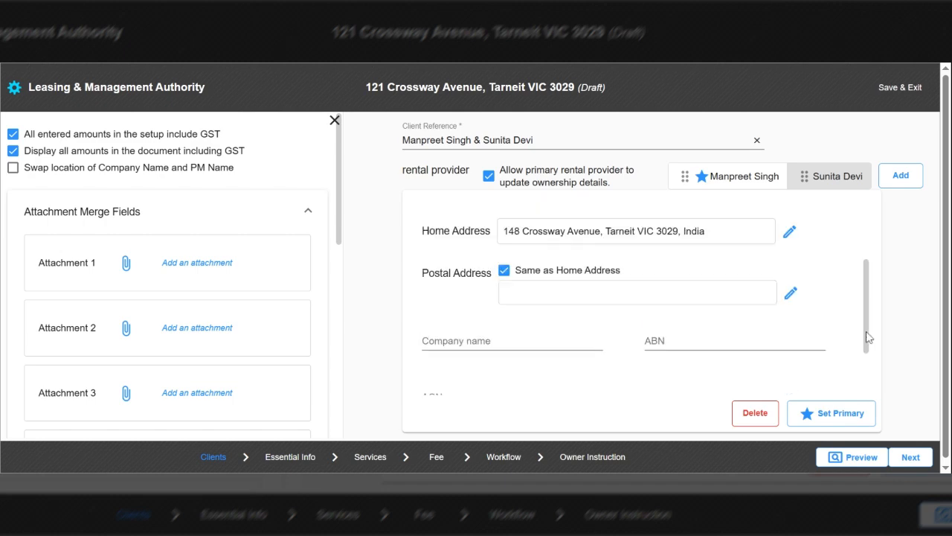
pyautogui.scroll(-1, 867, 337)
pyautogui.click(474, 305)
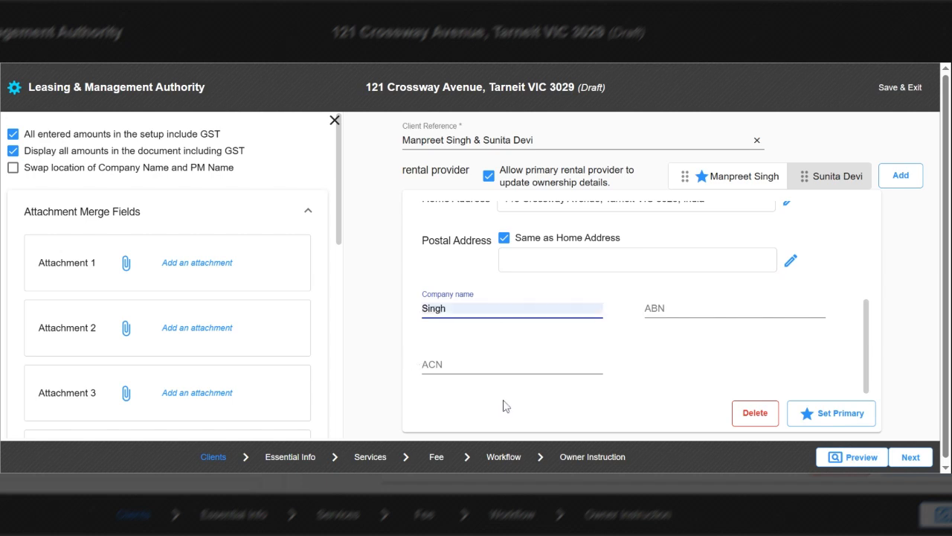
# Step: Go to Essential Info and review the Agent's Fee Schedule showing the 5.5% managing fee
pyautogui.click(914, 465)
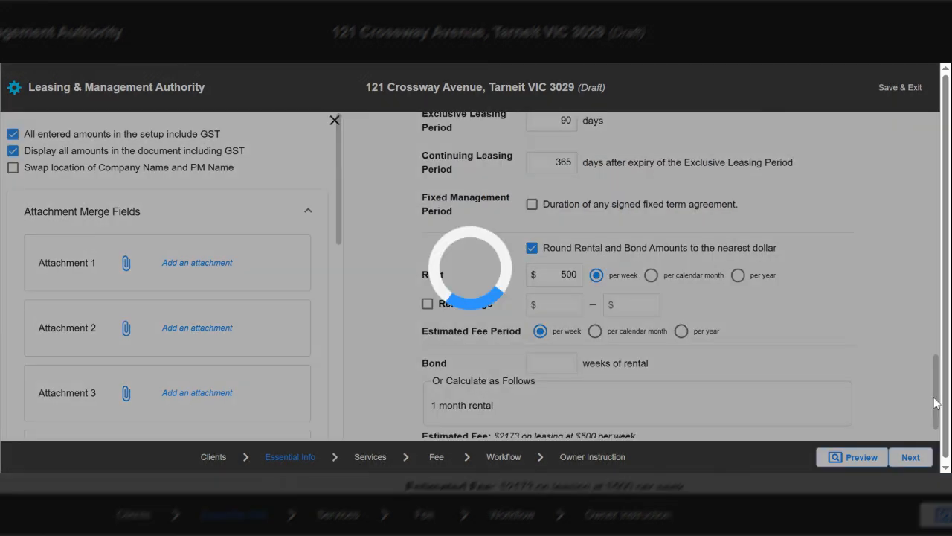
pyautogui.moveTo(934, 398); pyautogui.dragTo(689, 88)
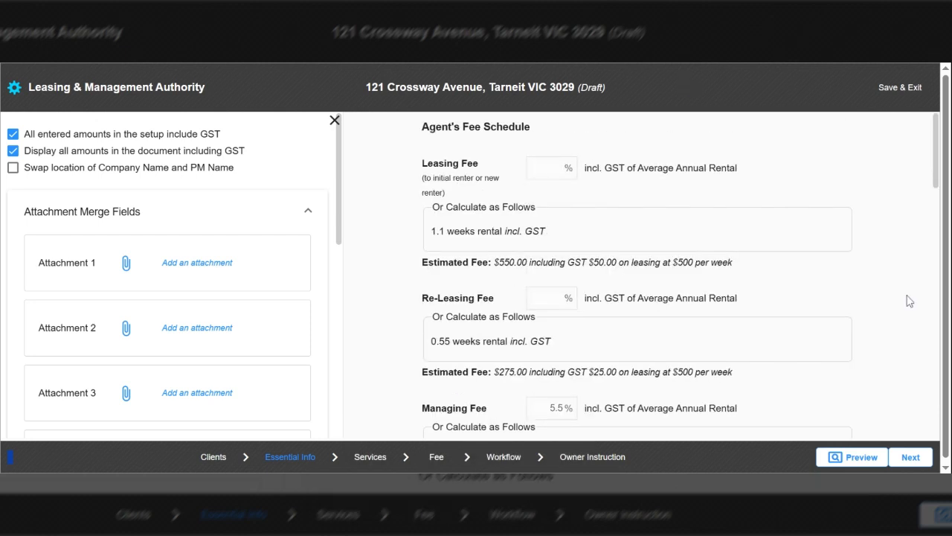
pyautogui.moveTo(595, 208)
pyautogui.moveTo(426, 179); pyautogui.dragTo(449, 188)
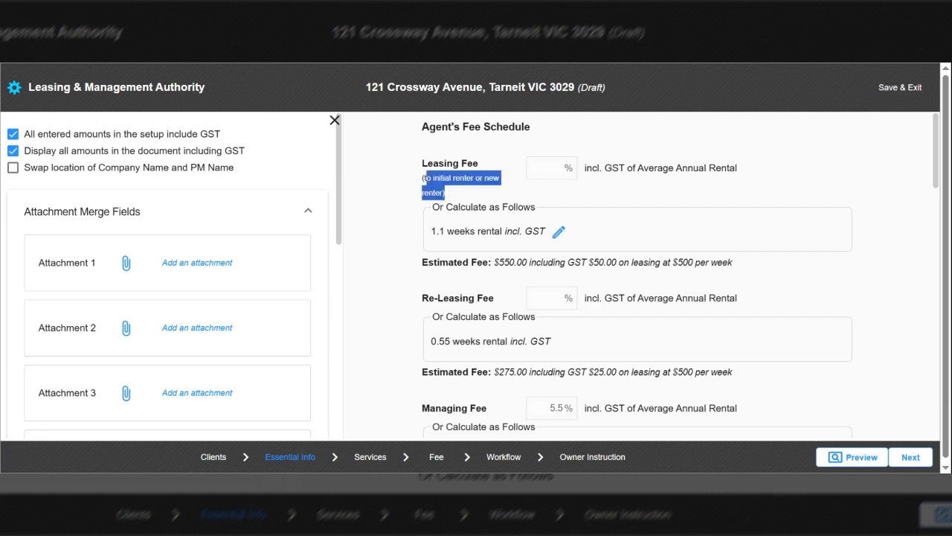
pyautogui.click(537, 205)
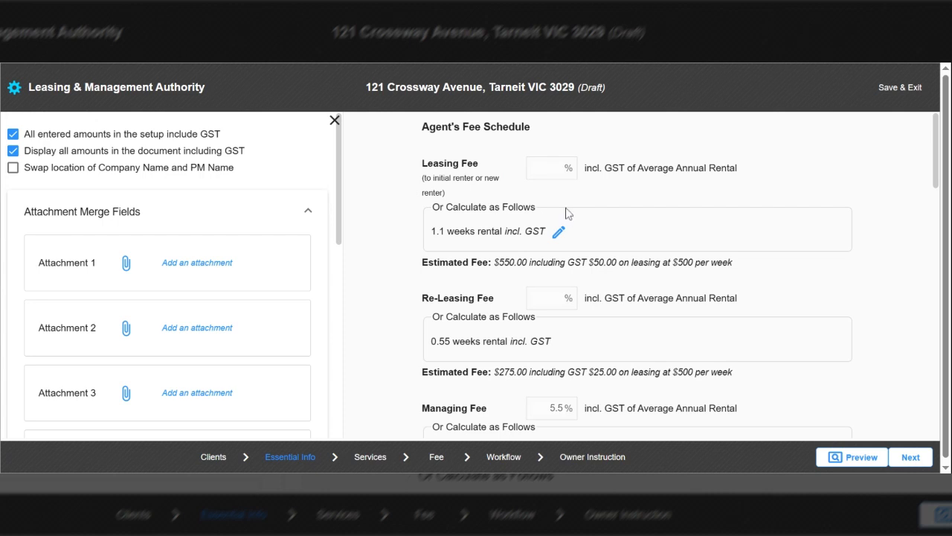
pyautogui.doubleClick(439, 232)
pyautogui.moveTo(444, 232); pyautogui.dragTo(439, 232)
pyautogui.click(558, 237)
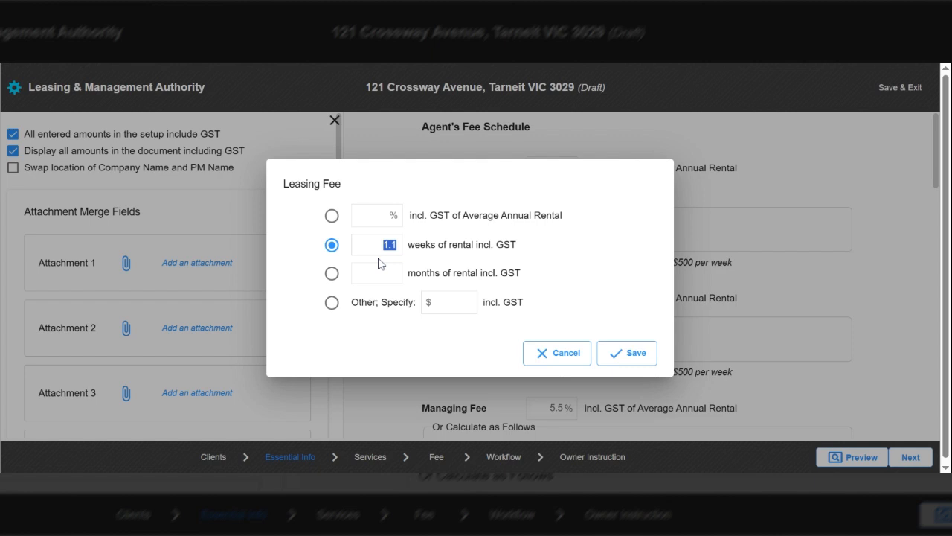
pyautogui.click(400, 249)
pyautogui.doubleClick(393, 246)
pyautogui.write('1.65')
pyautogui.click(626, 354)
pyautogui.click(566, 233)
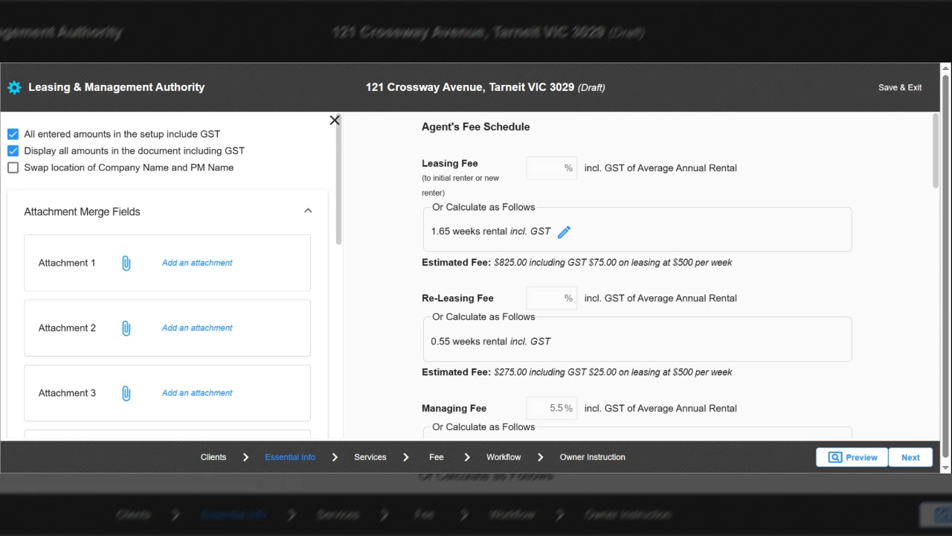
pyautogui.click(564, 231)
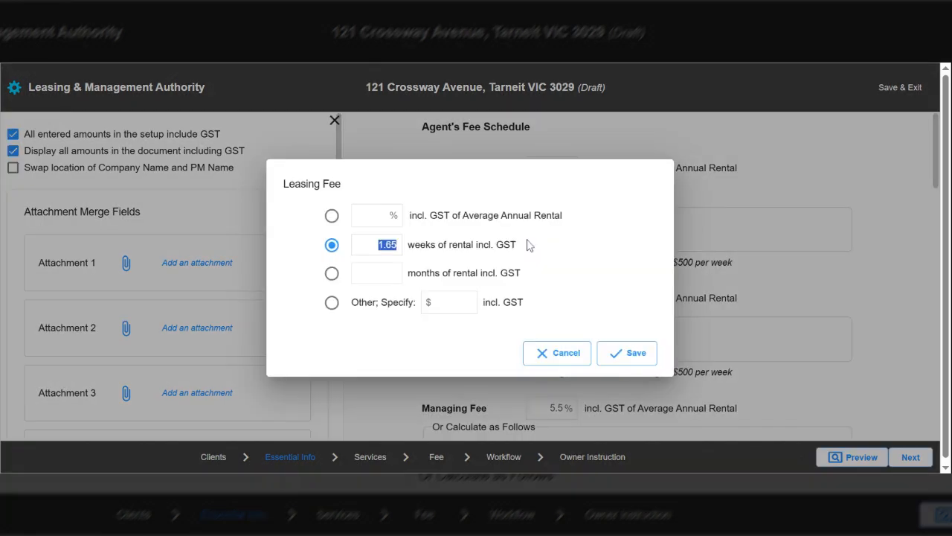
pyautogui.click(332, 304)
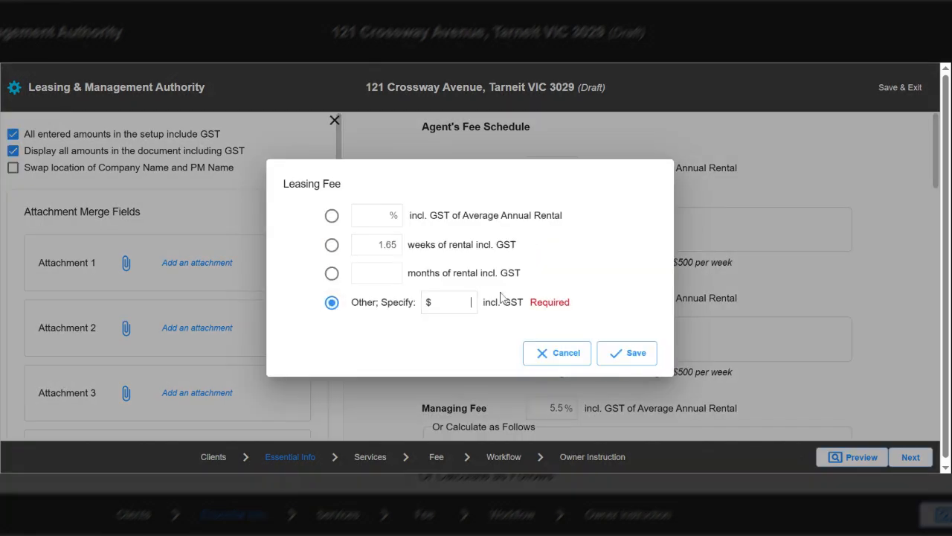
pyautogui.write('250')
pyautogui.click(622, 354)
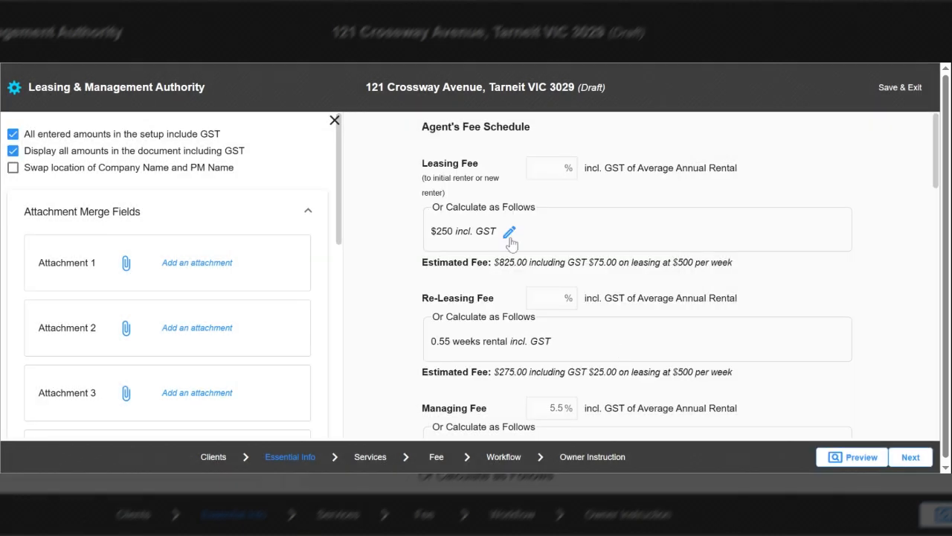
pyautogui.click(509, 235)
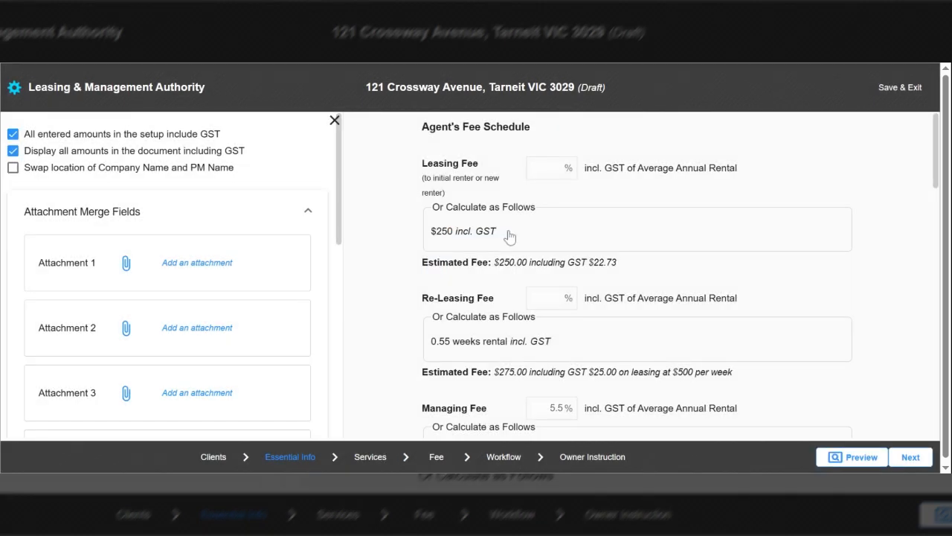
pyautogui.click(510, 236)
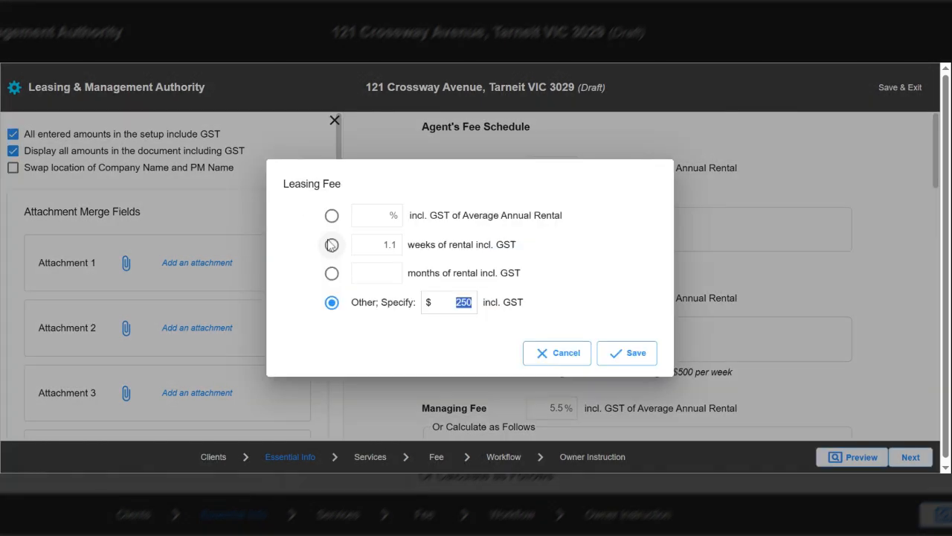
pyautogui.click(331, 245)
pyautogui.click(638, 358)
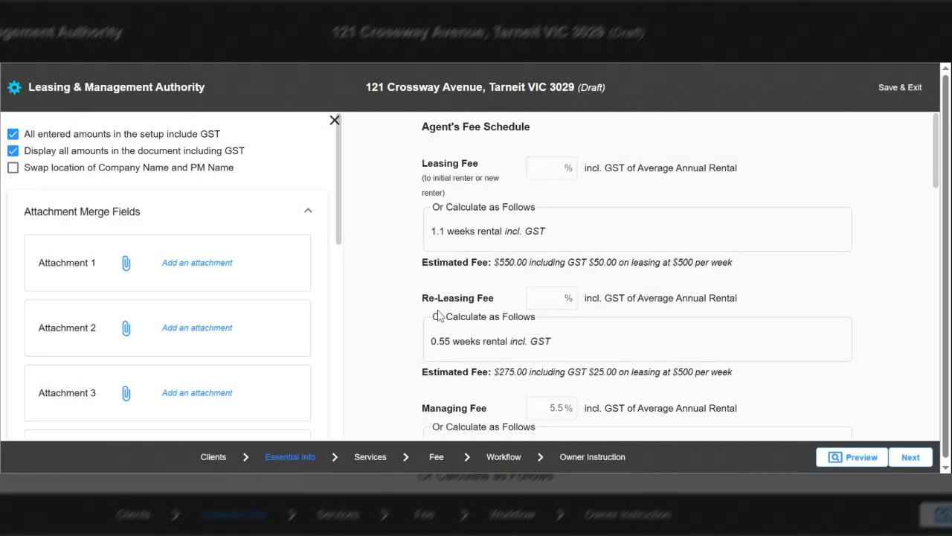
pyautogui.moveTo(564, 341)
pyautogui.moveTo(432, 299); pyautogui.dragTo(499, 306)
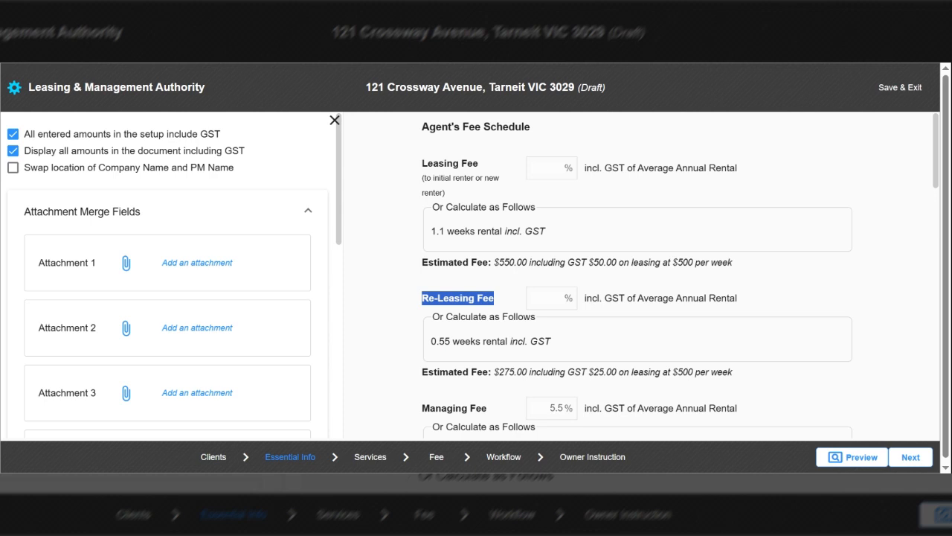
pyautogui.moveTo(936, 178); pyautogui.dragTo(939, 204)
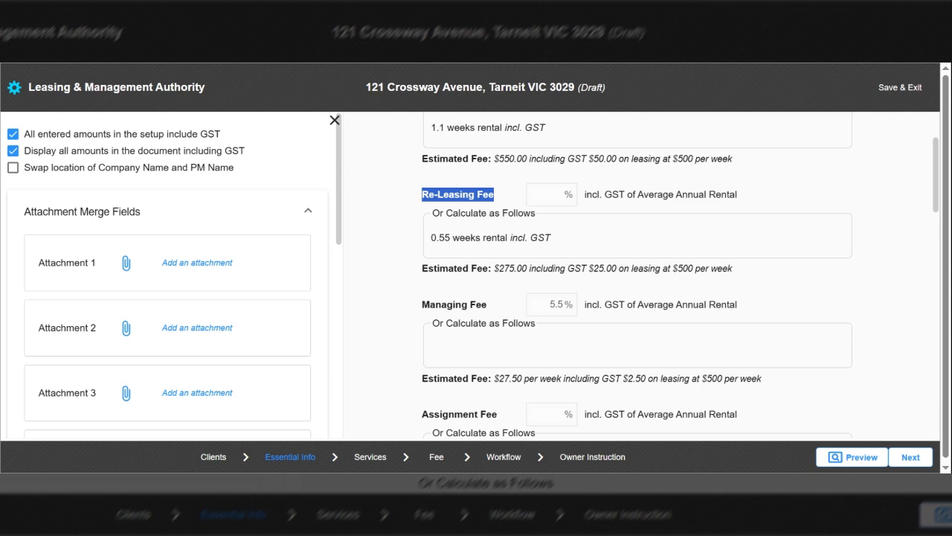
pyautogui.moveTo(499, 343)
pyautogui.moveTo(935, 194); pyautogui.dragTo(936, 211)
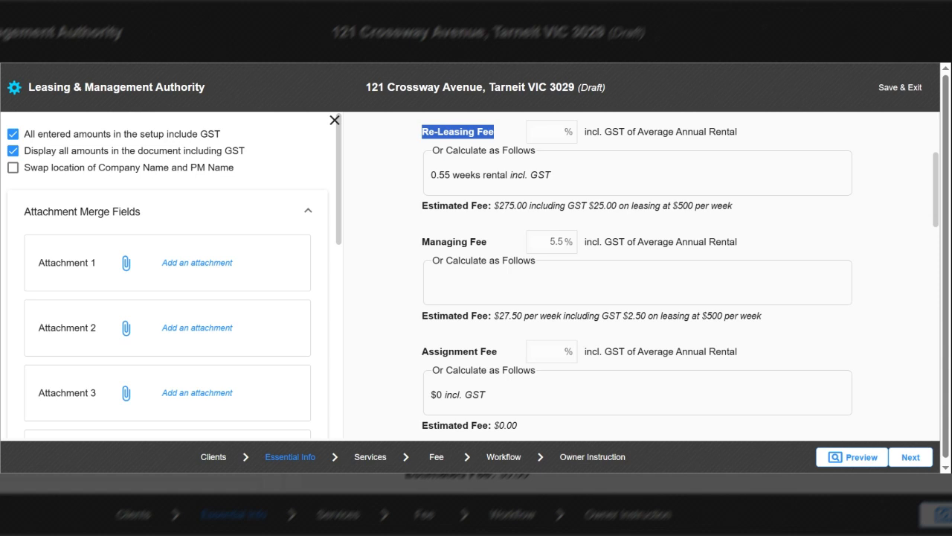
pyautogui.moveTo(936, 209); pyautogui.dragTo(936, 221)
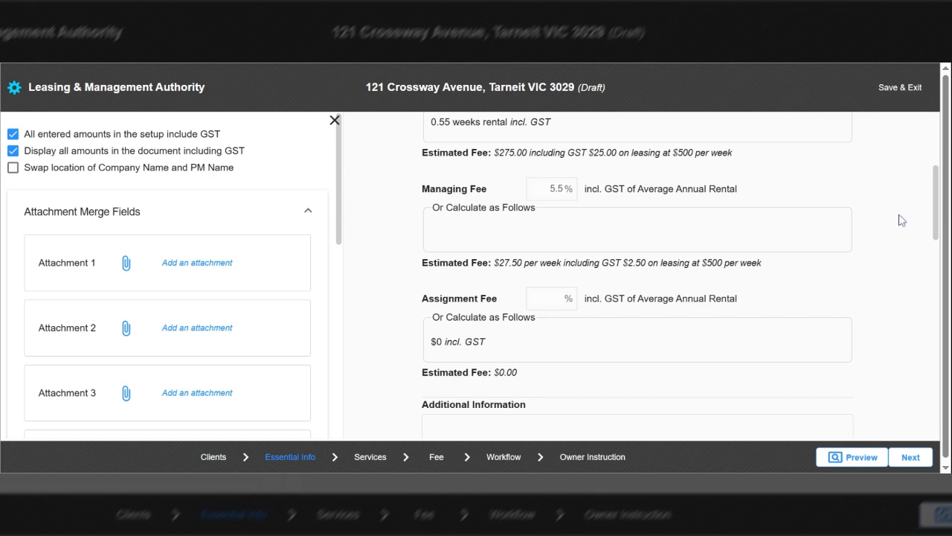
pyautogui.moveTo(938, 213); pyautogui.dragTo(936, 231)
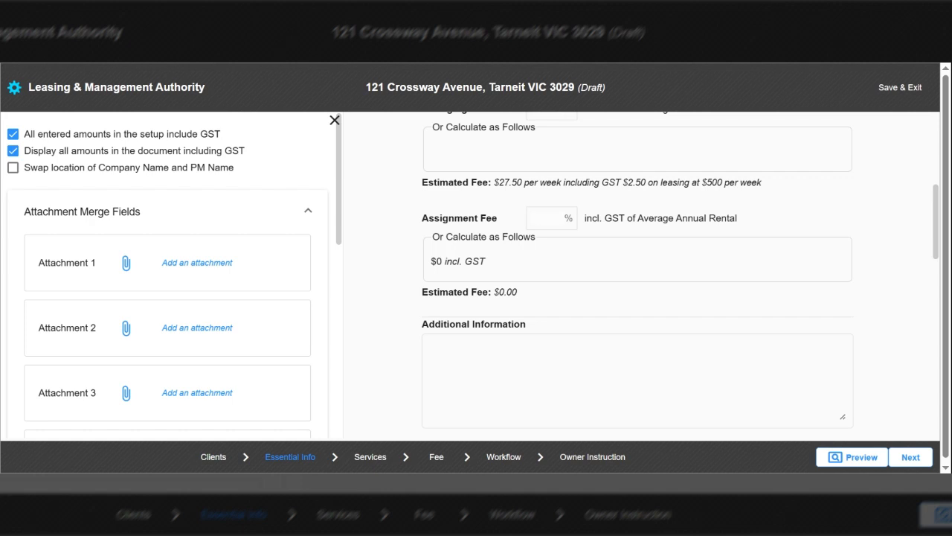
pyautogui.moveTo(497, 265)
pyautogui.moveTo(942, 237); pyautogui.dragTo(914, 382)
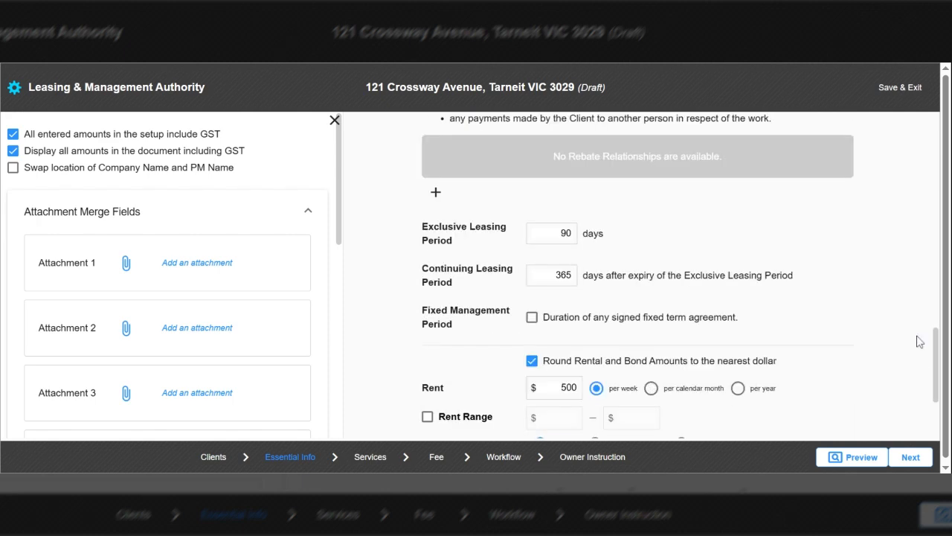
# Step: Change the rent to $2390 per calendar month and enable a $2340–$2390 rent range
pyautogui.scroll(-1, 939, 364)
pyautogui.moveTo(938, 365); pyautogui.dragTo(939, 400)
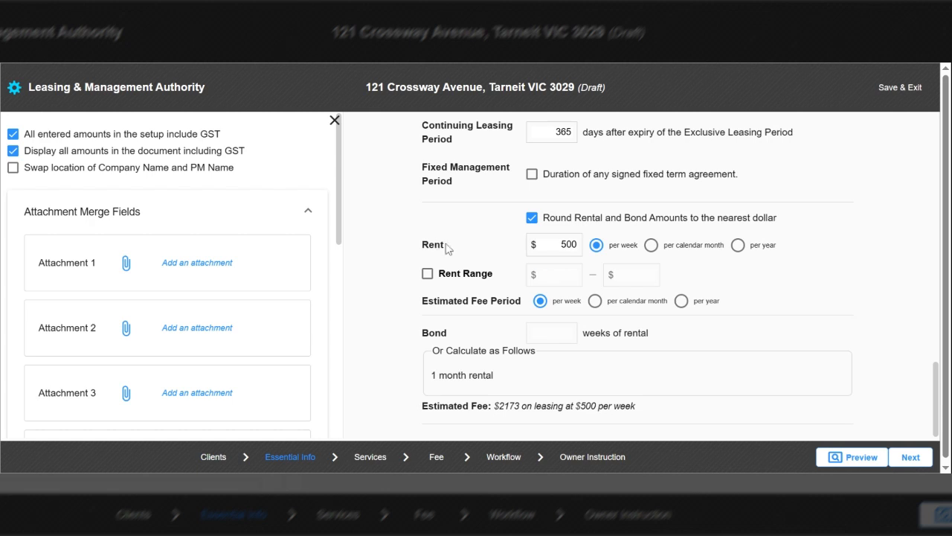
pyautogui.click(571, 241)
pyautogui.write('2390')
pyautogui.click(649, 246)
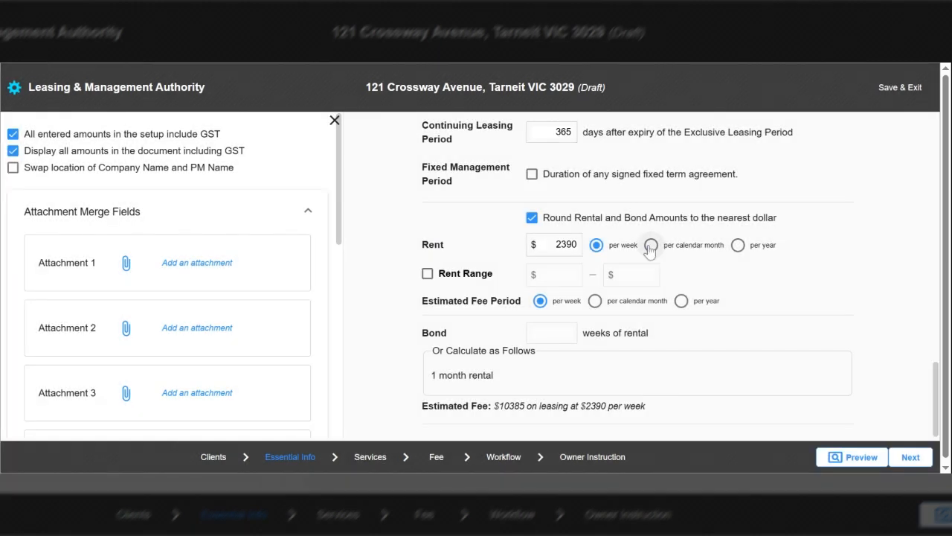
pyautogui.click(650, 246)
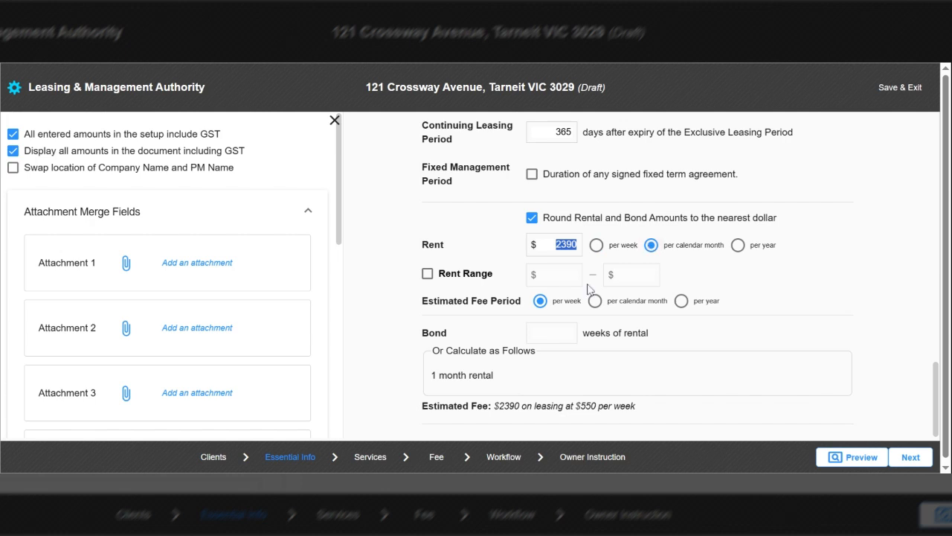
pyautogui.click(428, 275)
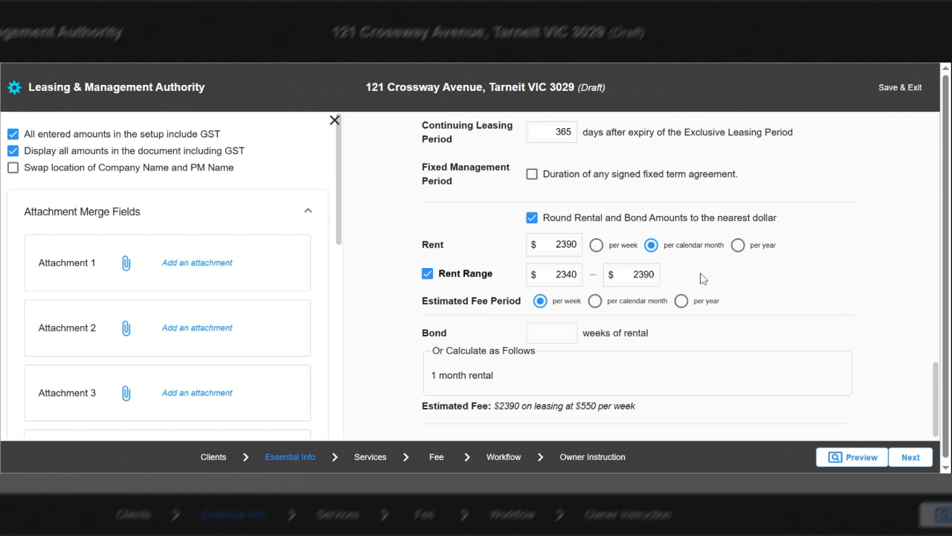
pyautogui.moveTo(535, 380)
# Step: Save the essential info, pass through Services, and reach the Fee step's Marketing items
pyautogui.click(898, 465)
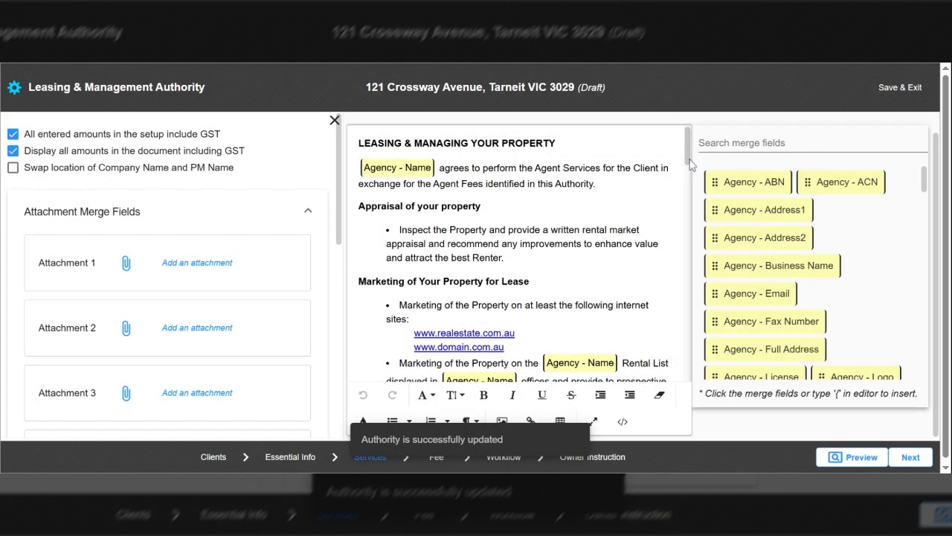
pyautogui.scroll(-10, 690, 194)
pyautogui.moveTo(707, 321); pyautogui.dragTo(723, 410)
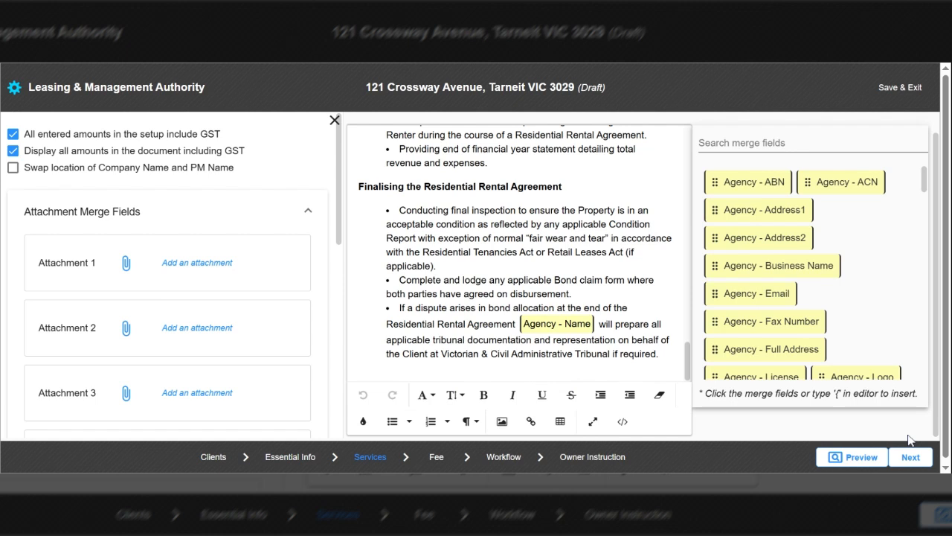
pyautogui.click(910, 458)
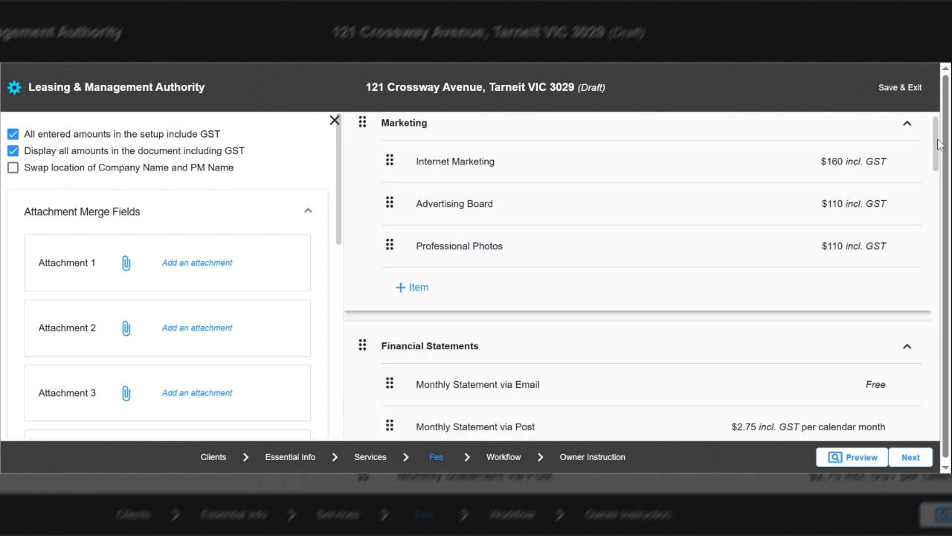
pyautogui.scroll(1, 431, 265)
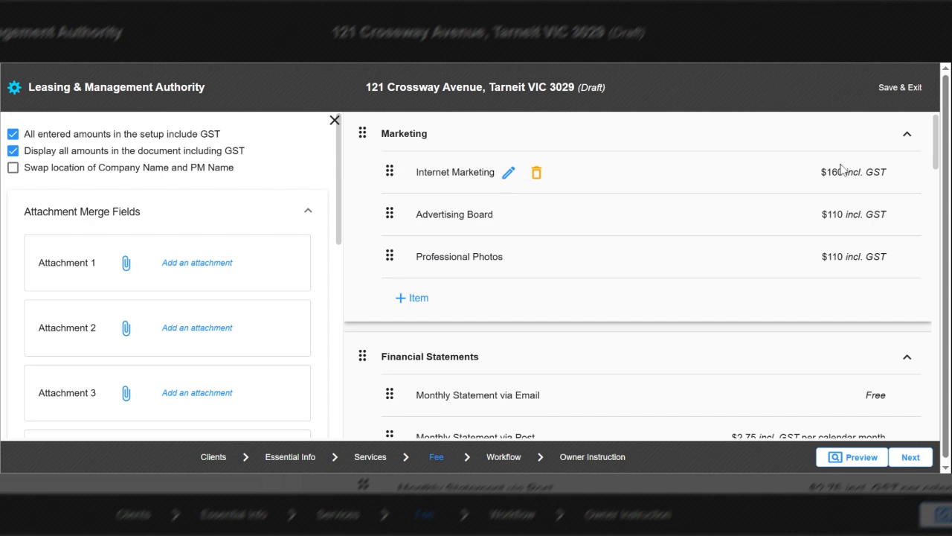
pyautogui.click(508, 173)
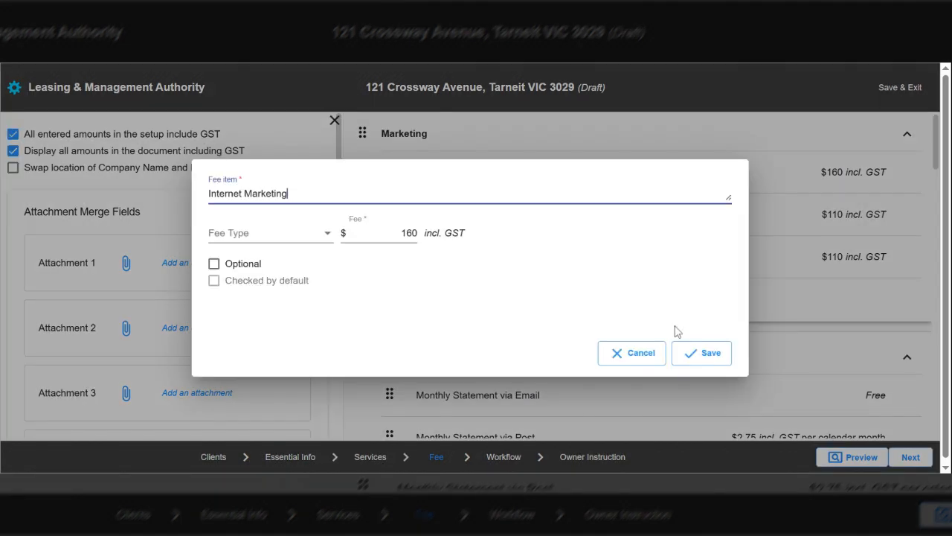
pyautogui.click(630, 354)
pyautogui.moveTo(553, 225)
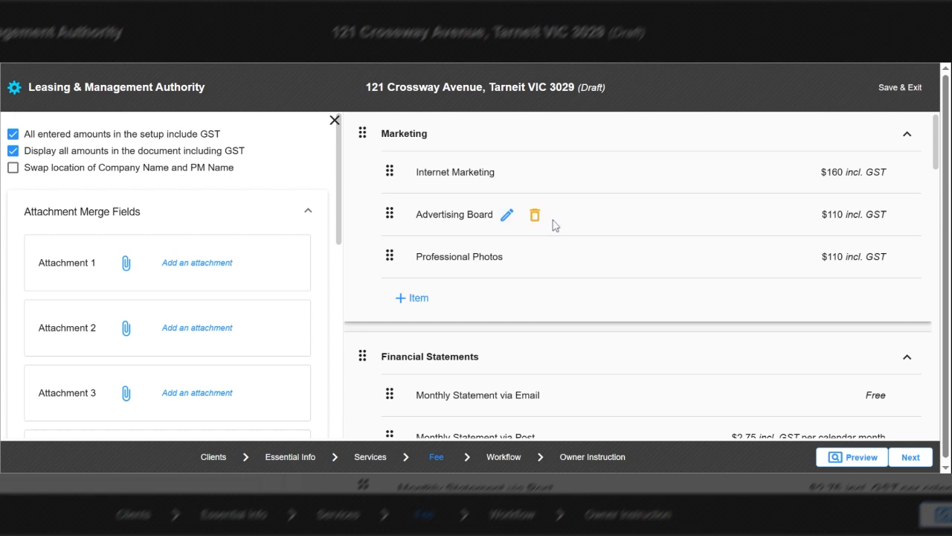
pyautogui.moveTo(506, 214)
pyautogui.moveTo(476, 269)
pyautogui.moveTo(437, 257)
pyautogui.click(416, 300)
pyautogui.click(286, 183)
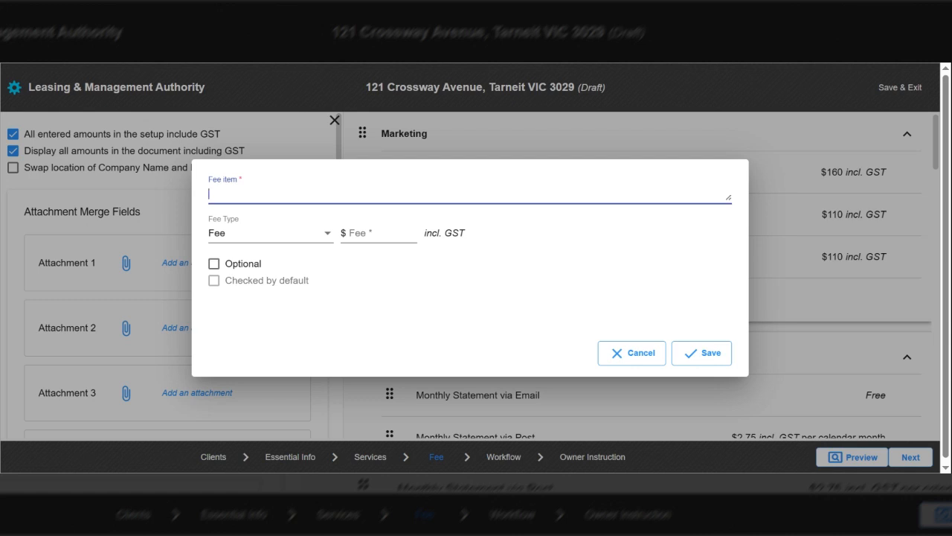
pyautogui.write('Advertising board d')
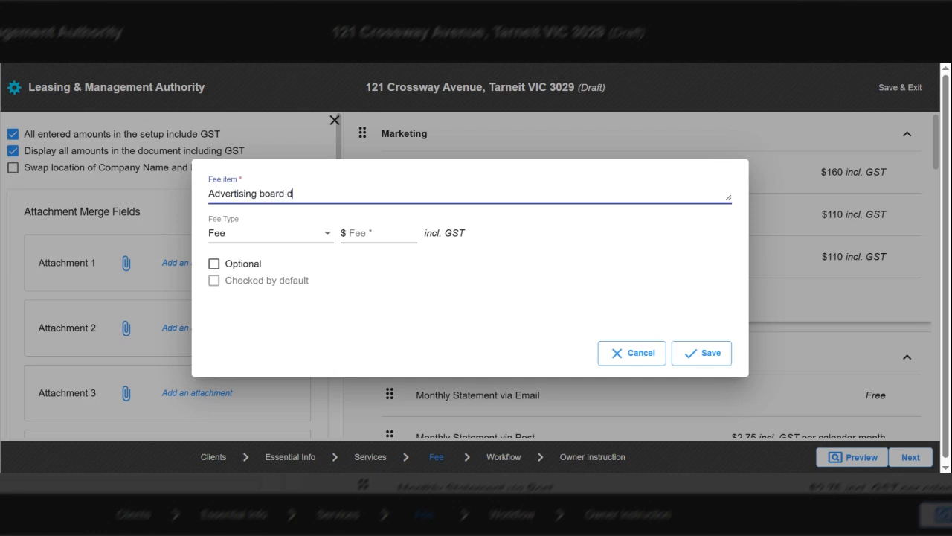
pyautogui.write('ecoration')
pyautogui.click(381, 233)
pyautogui.write('59')
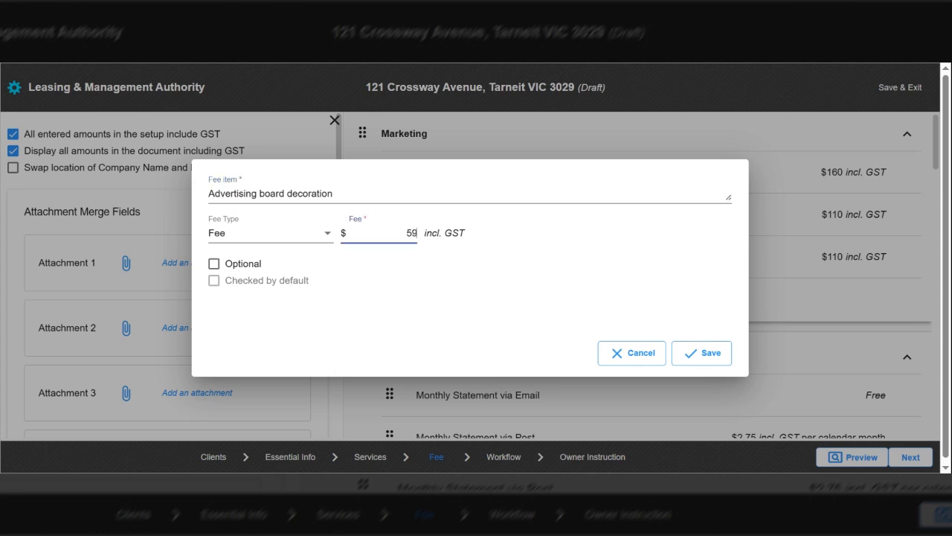
pyautogui.click(710, 354)
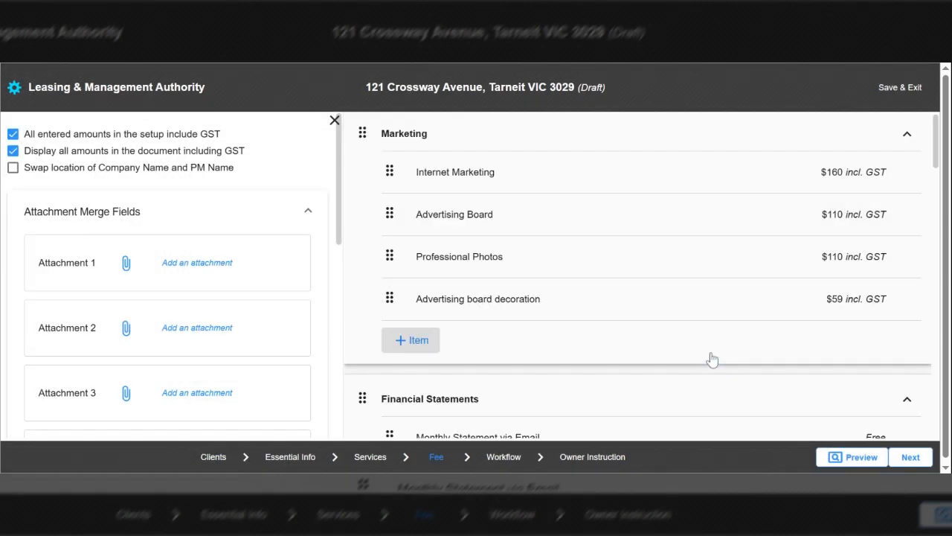
pyautogui.moveTo(601, 297)
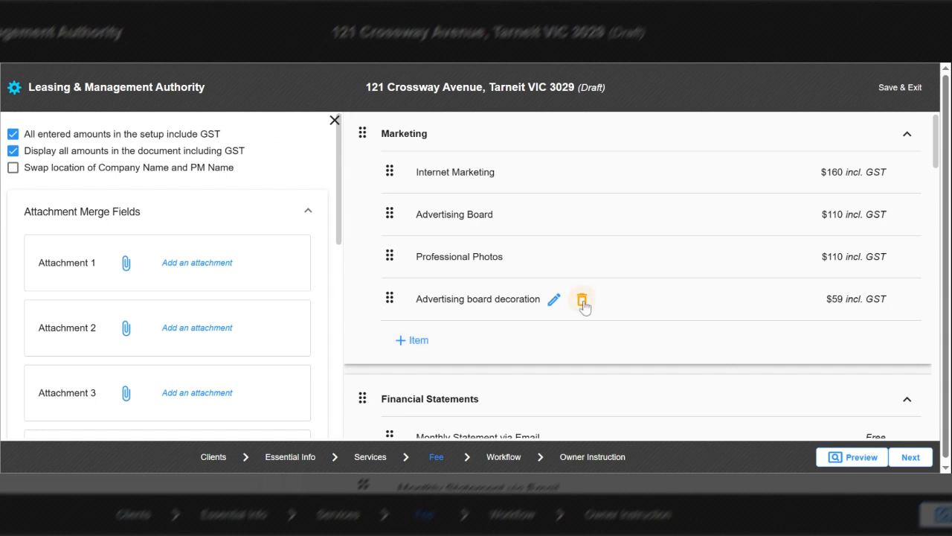
pyautogui.click(582, 301)
pyautogui.click(541, 299)
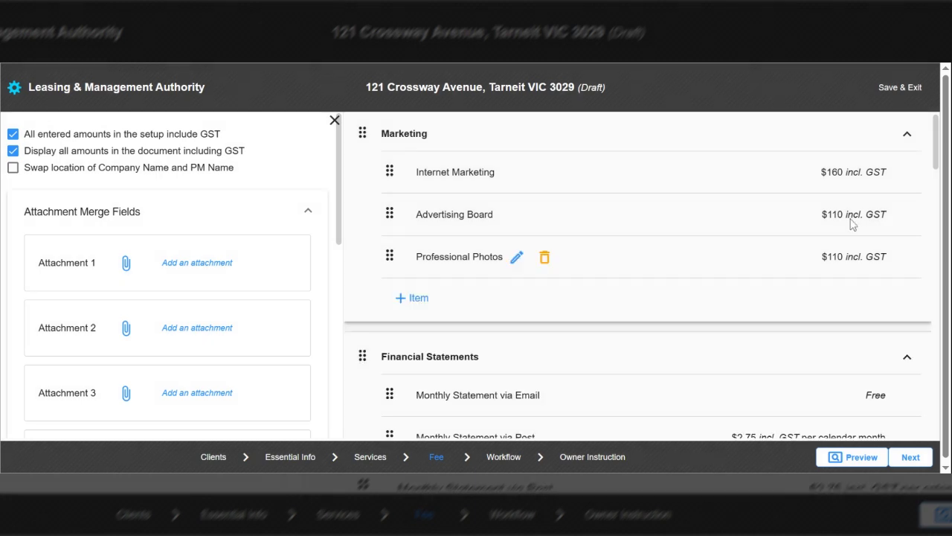
pyautogui.moveTo(939, 149); pyautogui.dragTo(939, 177)
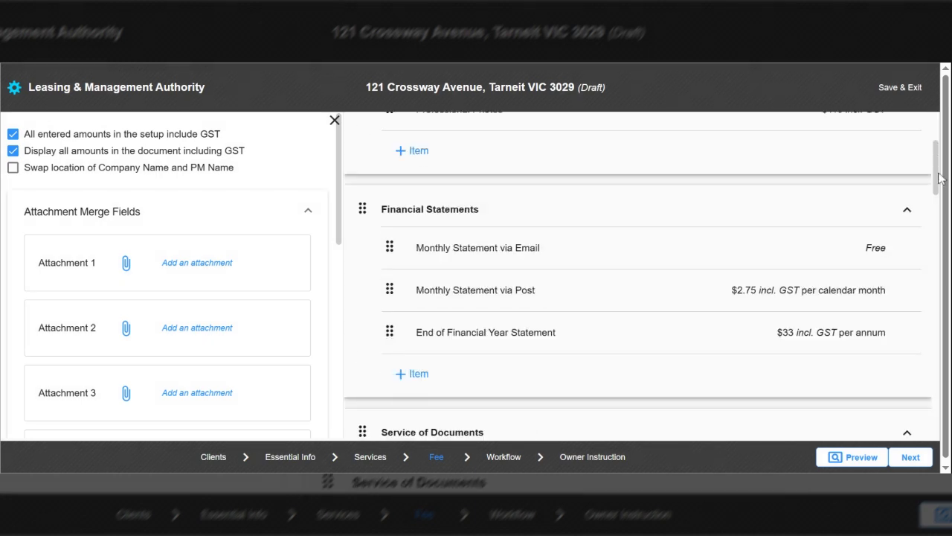
pyautogui.scroll(-1, 835, 200)
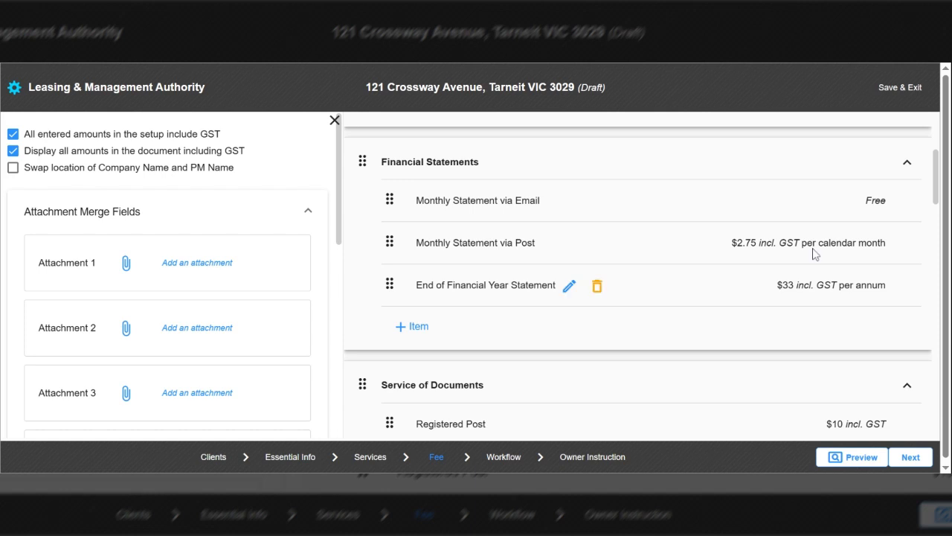
pyautogui.scroll(4, 649, 166)
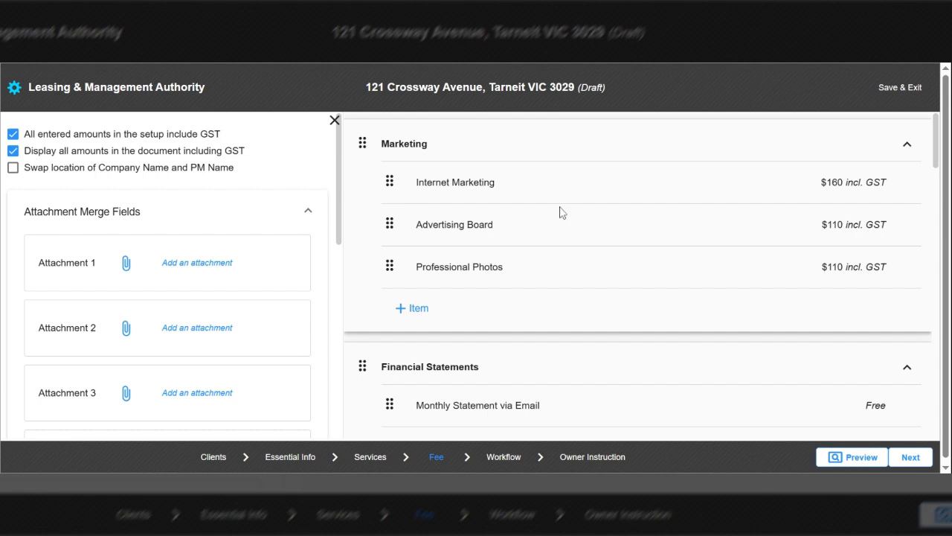
pyautogui.moveTo(510, 184)
pyautogui.doubleClick(835, 182)
pyautogui.moveTo(475, 275)
pyautogui.scroll(-1, 930, 160)
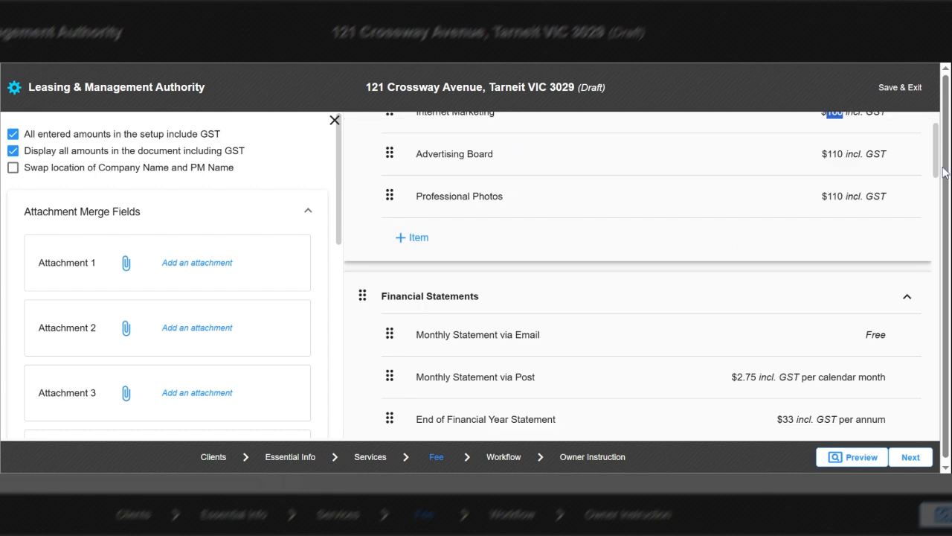
pyautogui.scroll(-2, 519, 188)
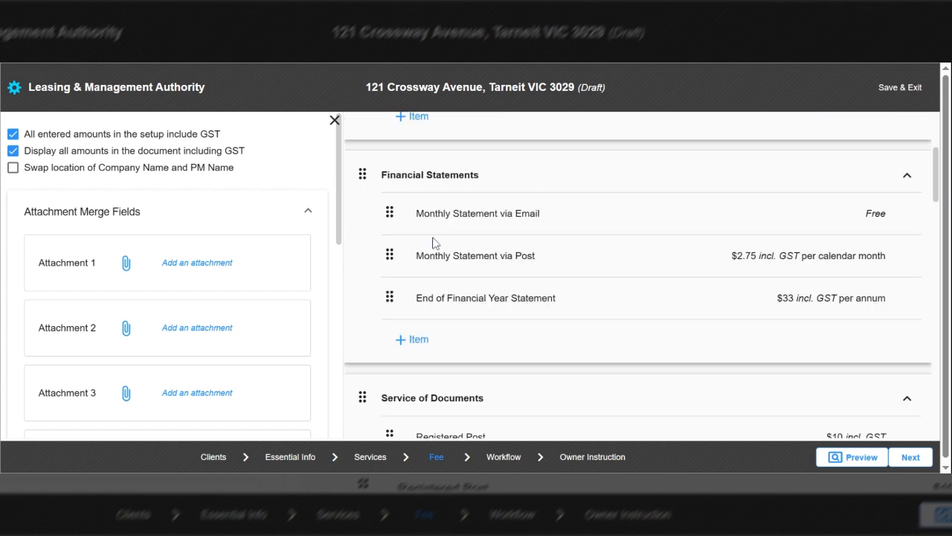
pyautogui.moveTo(500, 229)
pyautogui.moveTo(516, 256); pyautogui.dragTo(505, 256)
pyautogui.click(712, 256)
pyautogui.moveTo(732, 256); pyautogui.dragTo(760, 256)
pyautogui.moveTo(497, 317)
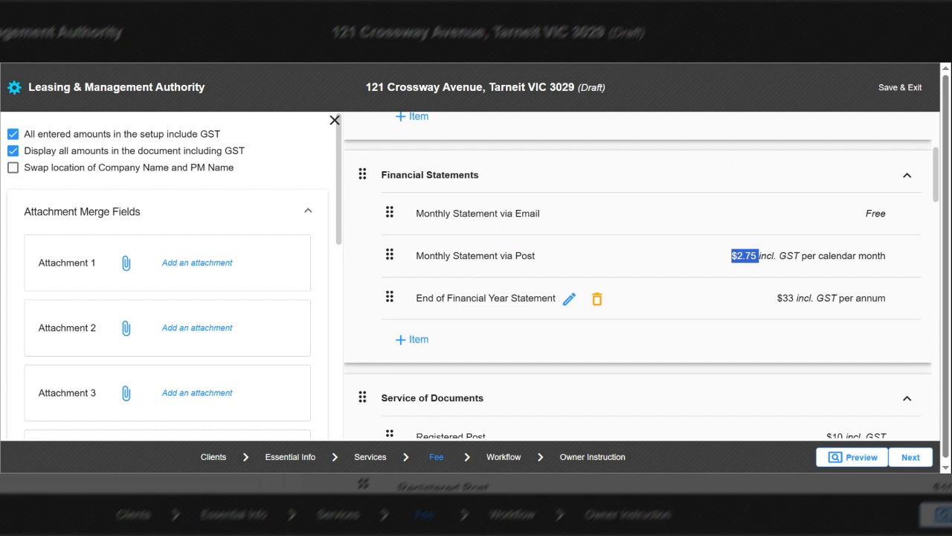
pyautogui.moveTo(773, 297); pyautogui.dragTo(807, 296)
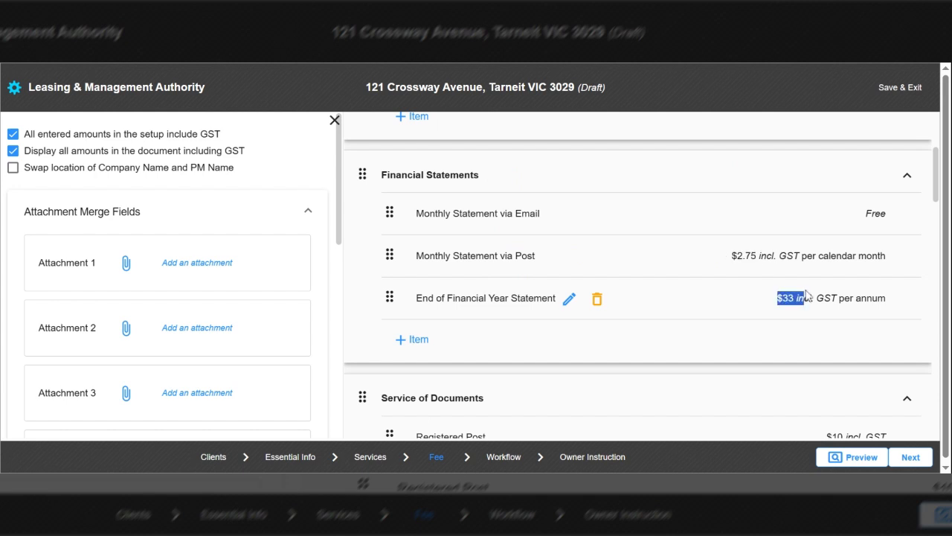
pyautogui.moveTo(939, 187); pyautogui.dragTo(939, 207)
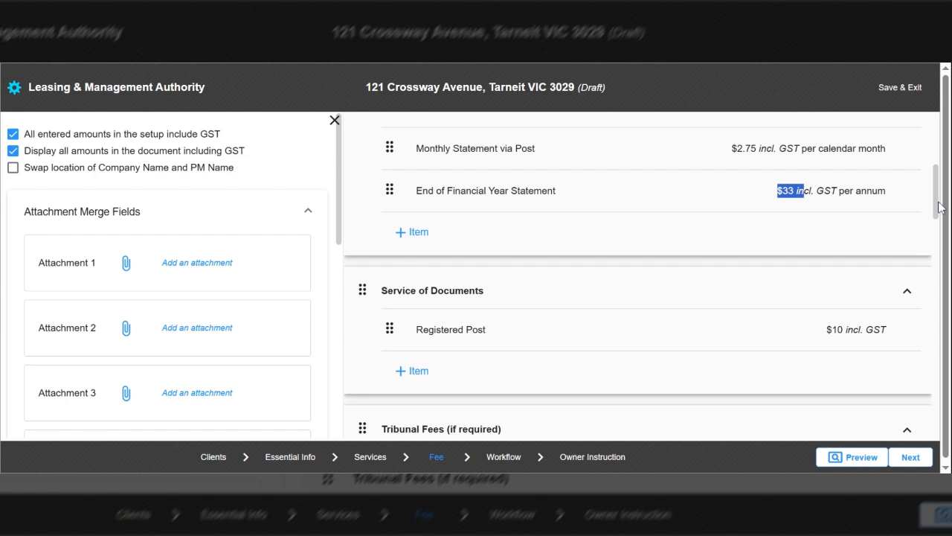
pyautogui.scroll(-1, 908, 209)
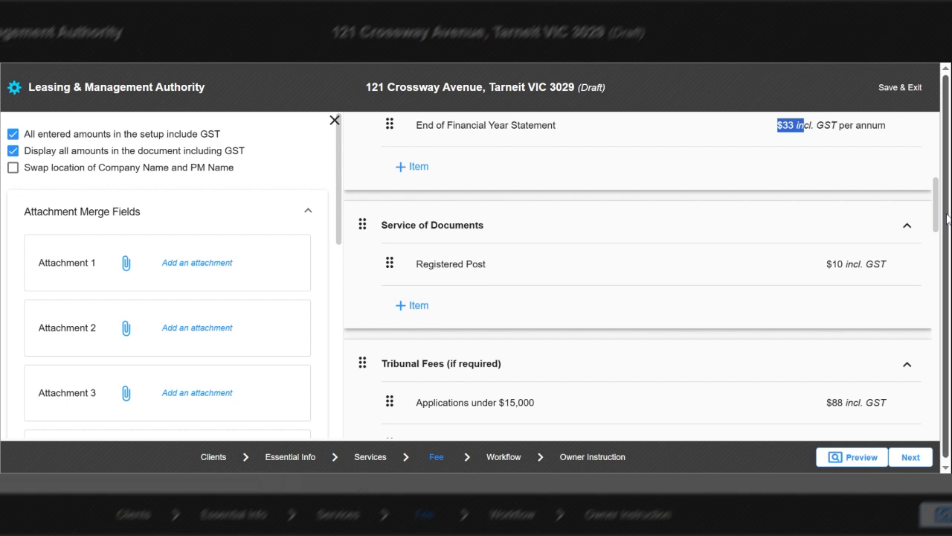
pyautogui.moveTo(946, 214); pyautogui.dragTo(938, 257)
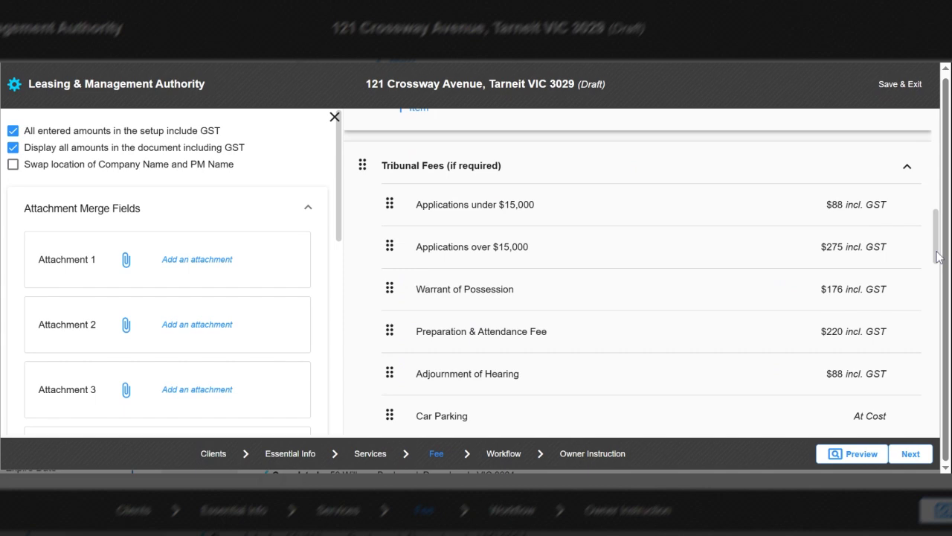
pyautogui.scroll(2, 892, 241)
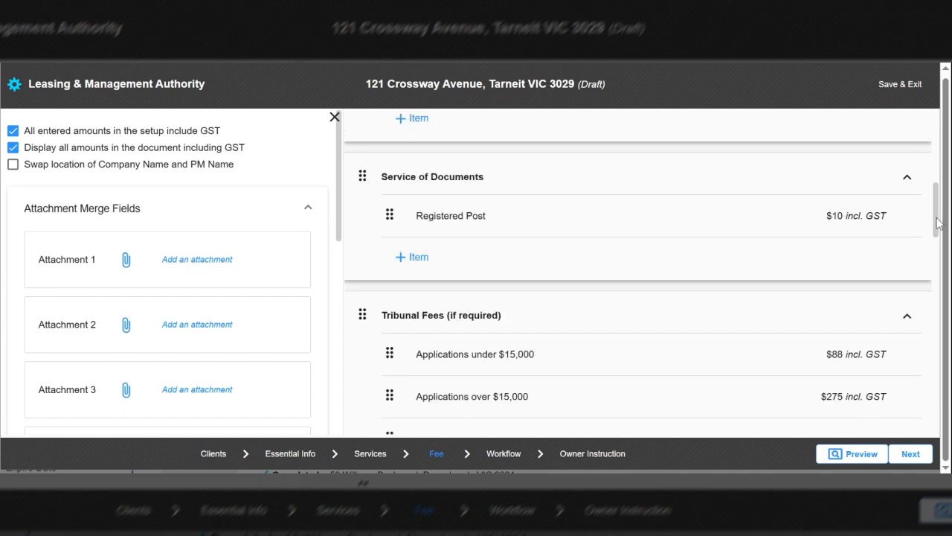
pyautogui.moveTo(938, 223); pyautogui.dragTo(938, 253)
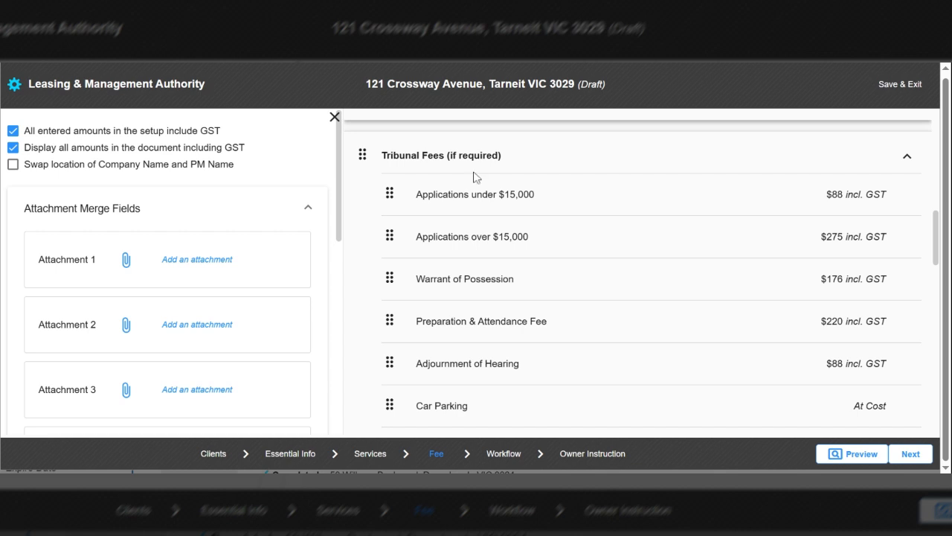
pyautogui.moveTo(553, 170)
pyautogui.moveTo(428, 209)
pyautogui.moveTo(425, 200); pyautogui.dragTo(466, 210)
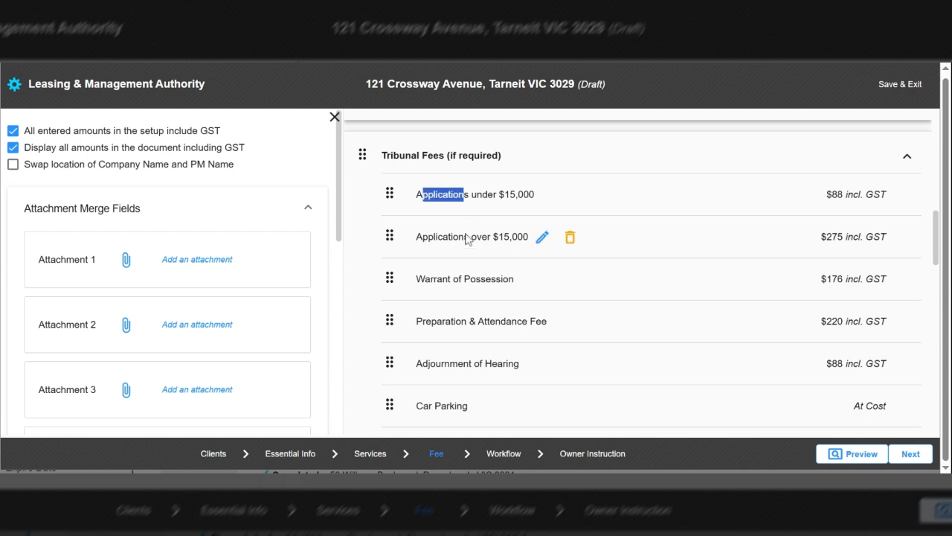
pyautogui.click(463, 199)
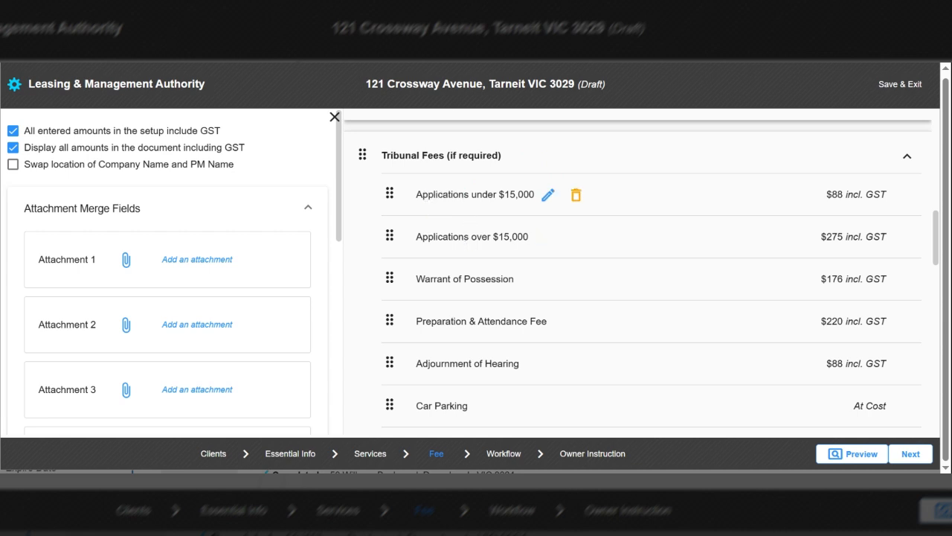
pyautogui.moveTo(509, 194); pyautogui.dragTo(535, 195)
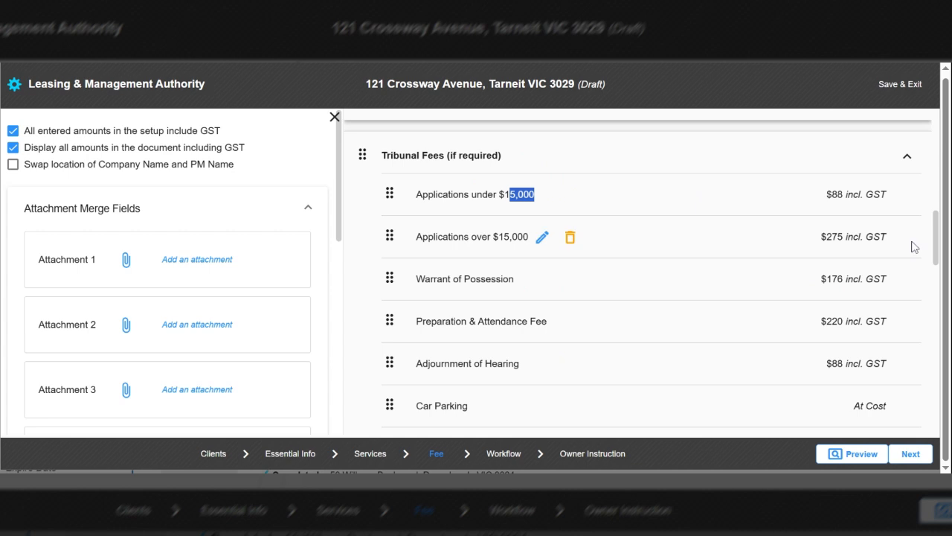
pyautogui.moveTo(937, 238); pyautogui.dragTo(936, 260)
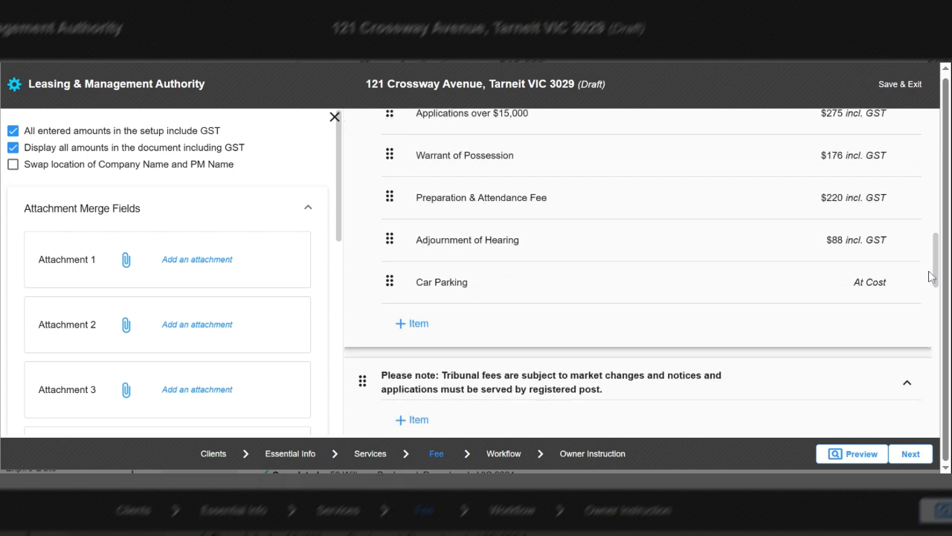
pyautogui.moveTo(931, 274); pyautogui.dragTo(935, 248)
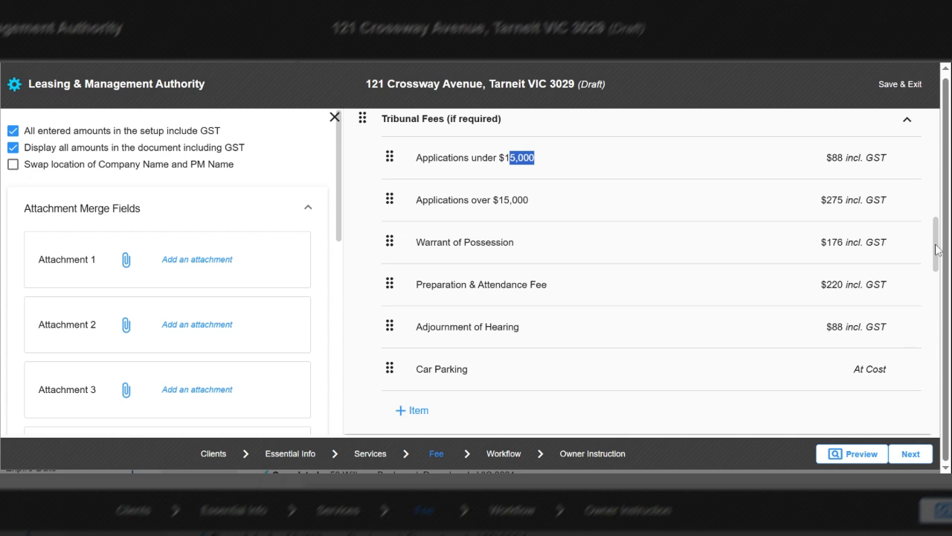
pyautogui.moveTo(937, 250); pyautogui.dragTo(942, 316)
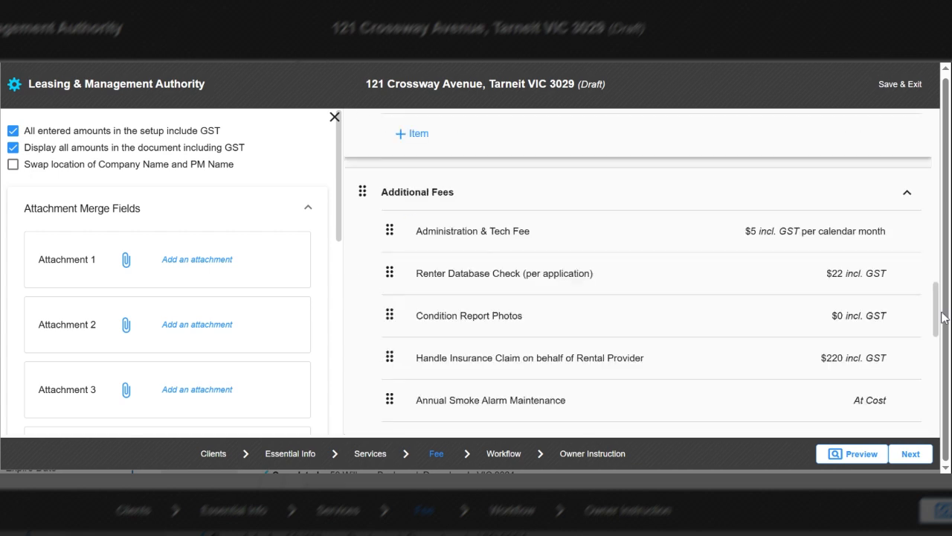
pyautogui.scroll(-1, 640, 305)
pyautogui.moveTo(553, 209)
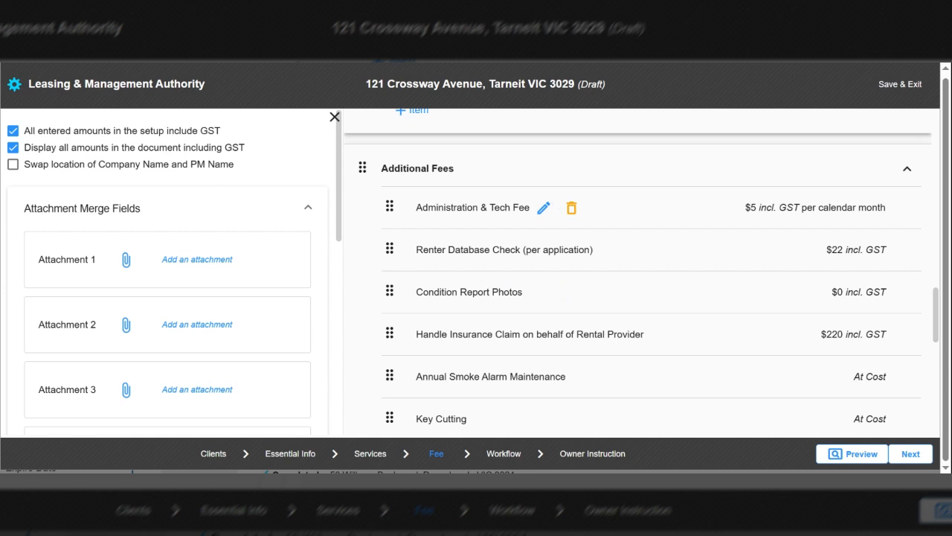
pyautogui.moveTo(881, 207); pyautogui.dragTo(741, 204)
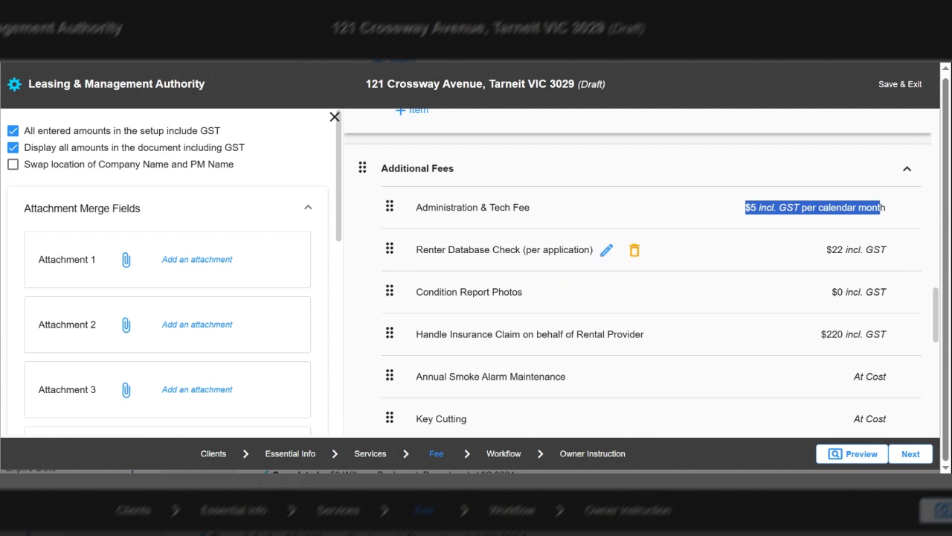
pyautogui.moveTo(853, 250); pyautogui.dragTo(823, 253)
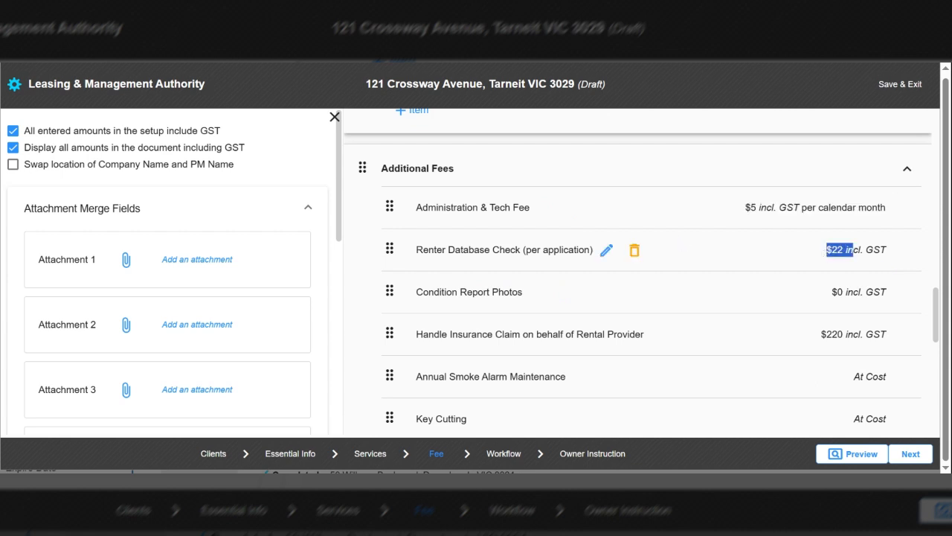
pyautogui.moveTo(937, 299); pyautogui.dragTo(938, 311)
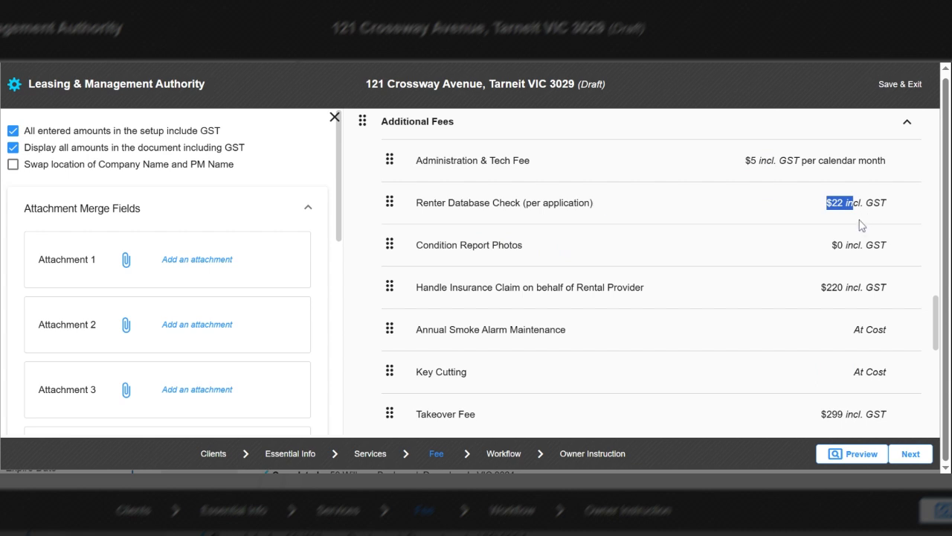
pyautogui.moveTo(499, 265)
pyautogui.click(492, 262)
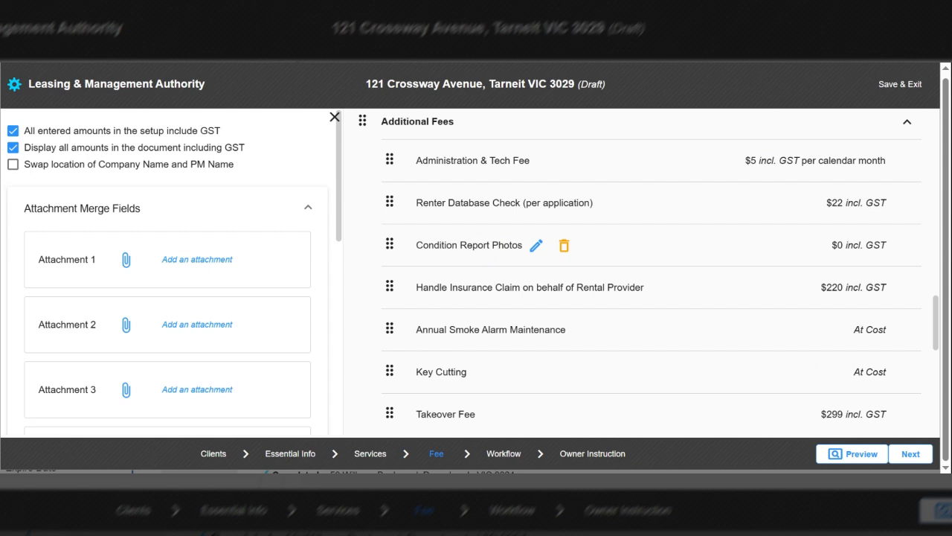
pyautogui.moveTo(635, 335)
pyautogui.moveTo(659, 297)
pyautogui.moveTo(937, 329); pyautogui.dragTo(939, 339)
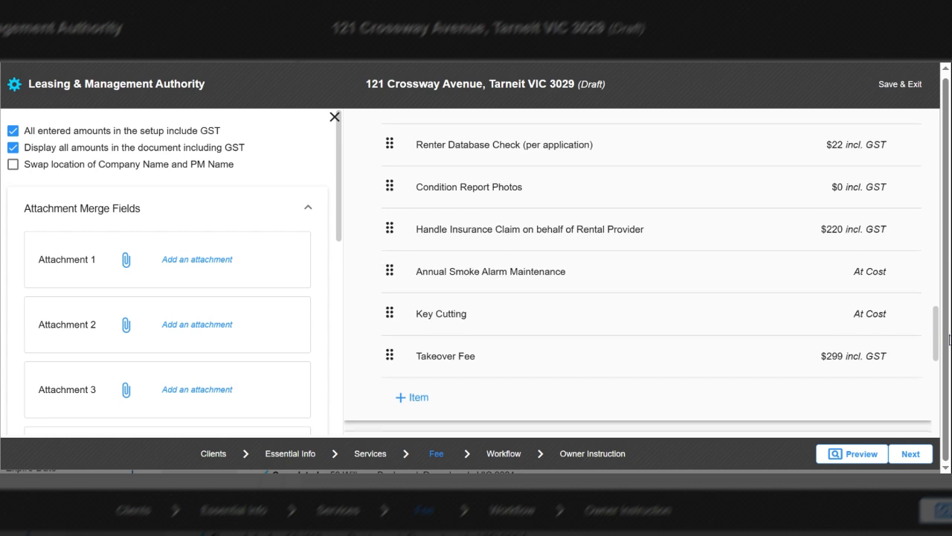
pyautogui.scroll(1, 640, 298)
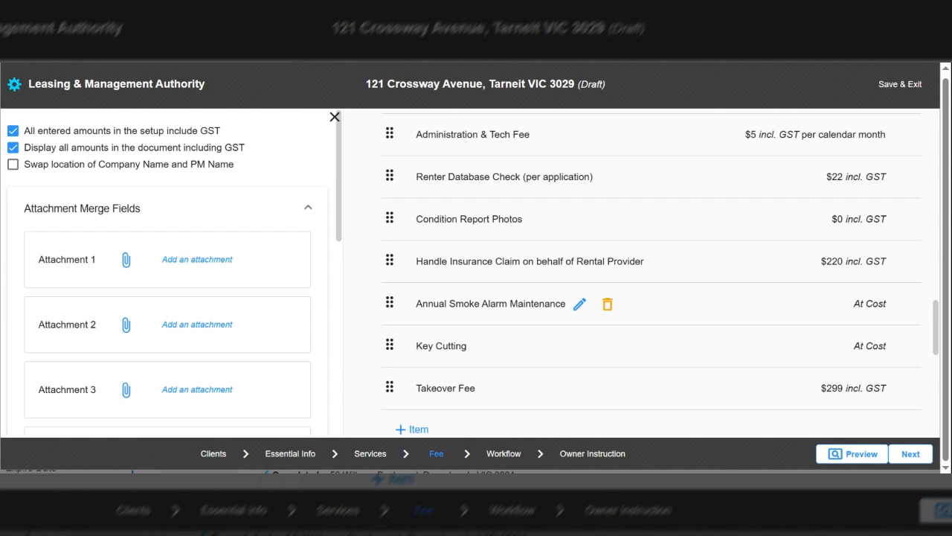
pyautogui.moveTo(884, 303); pyautogui.dragTo(853, 313)
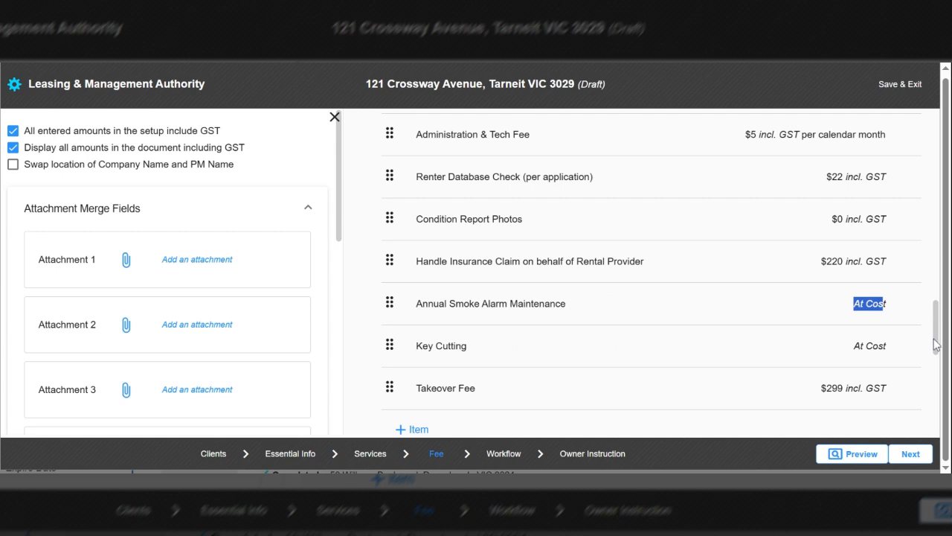
pyautogui.scroll(-1, 936, 344)
pyautogui.scroll(-1, 950, 368)
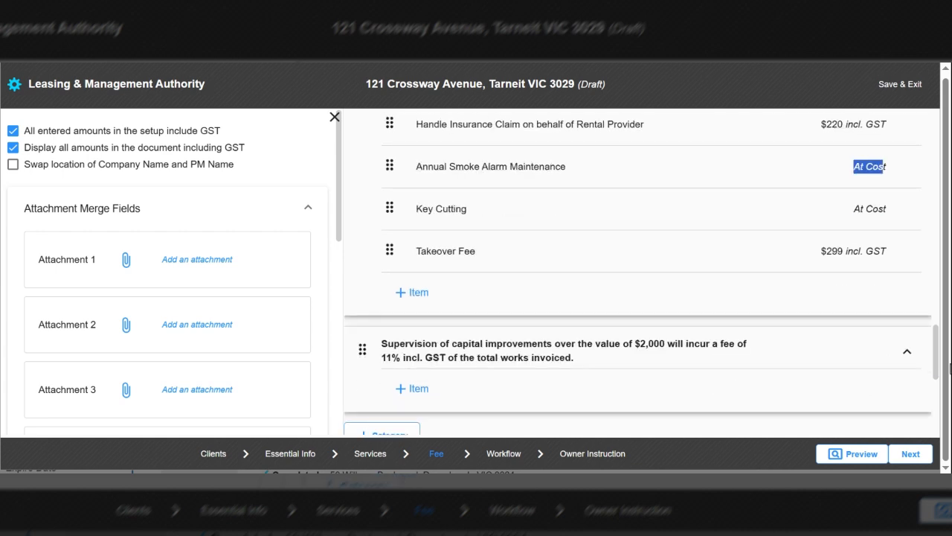
pyautogui.scroll(-2, 950, 377)
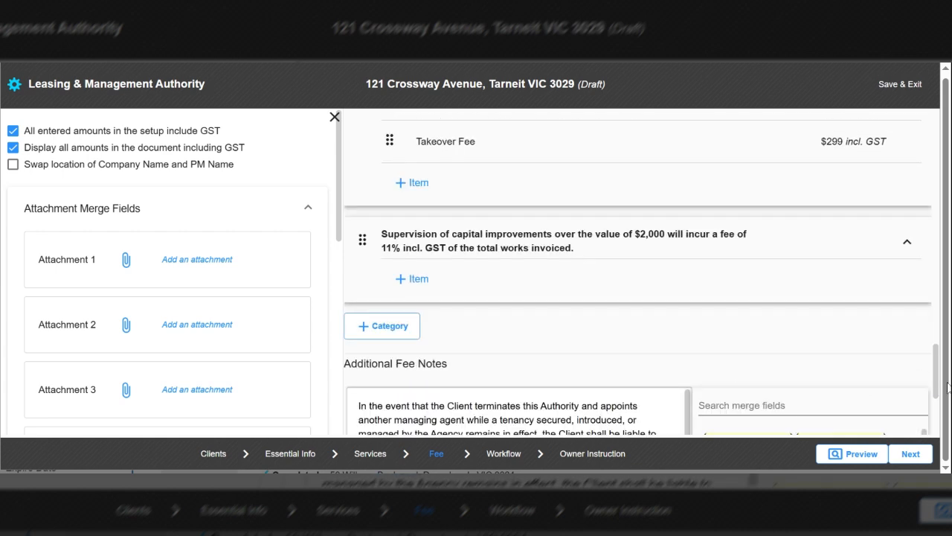
pyautogui.scroll(-1, 947, 394)
pyautogui.scroll(-1, 944, 402)
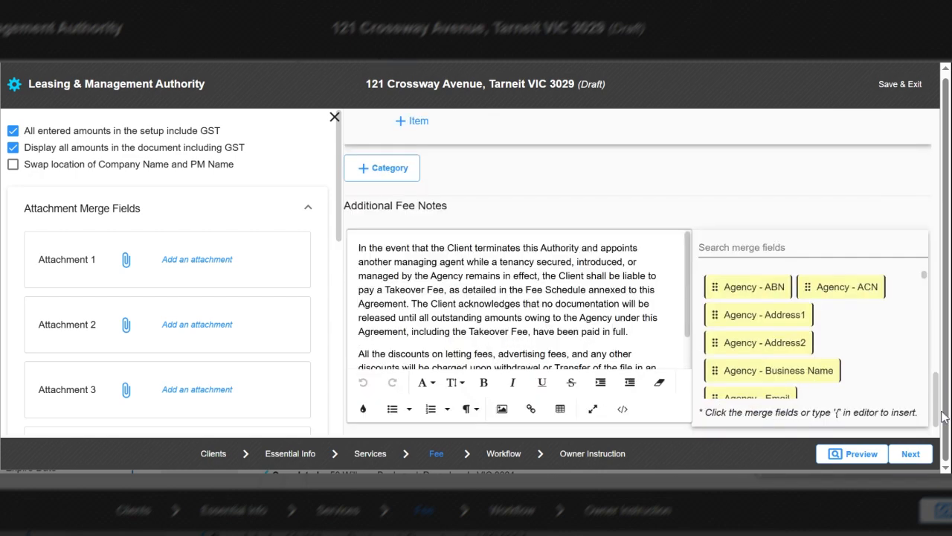
pyautogui.scroll(3, 942, 411)
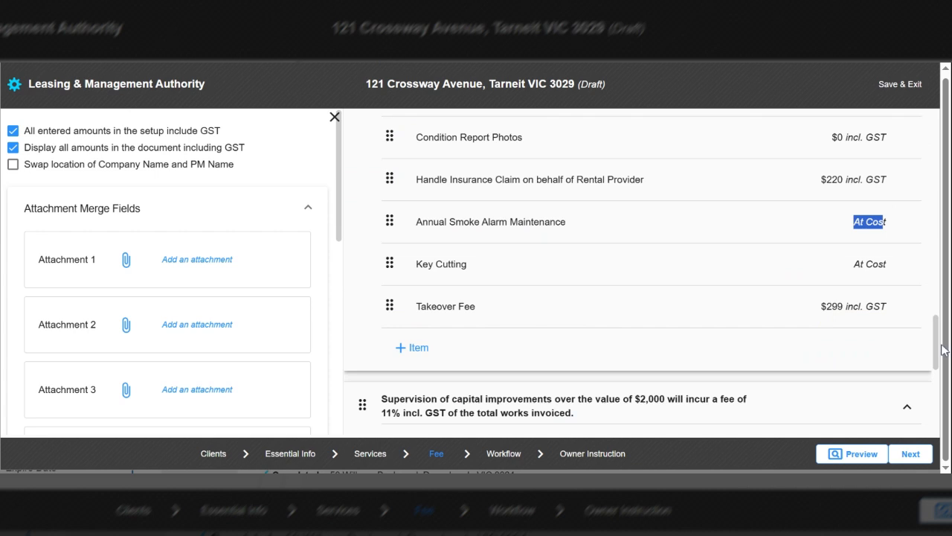
pyautogui.moveTo(945, 350); pyautogui.dragTo(930, 402)
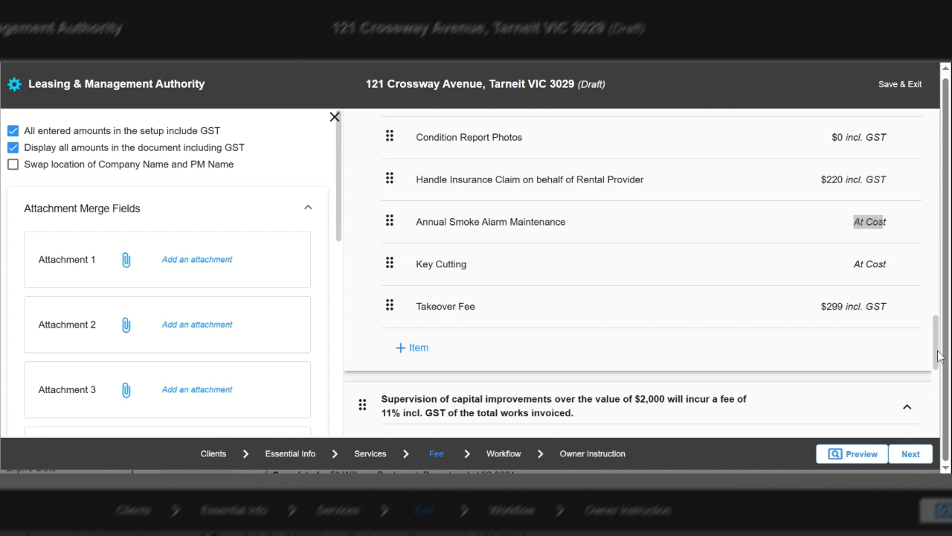
pyautogui.moveTo(938, 351); pyautogui.dragTo(923, 455)
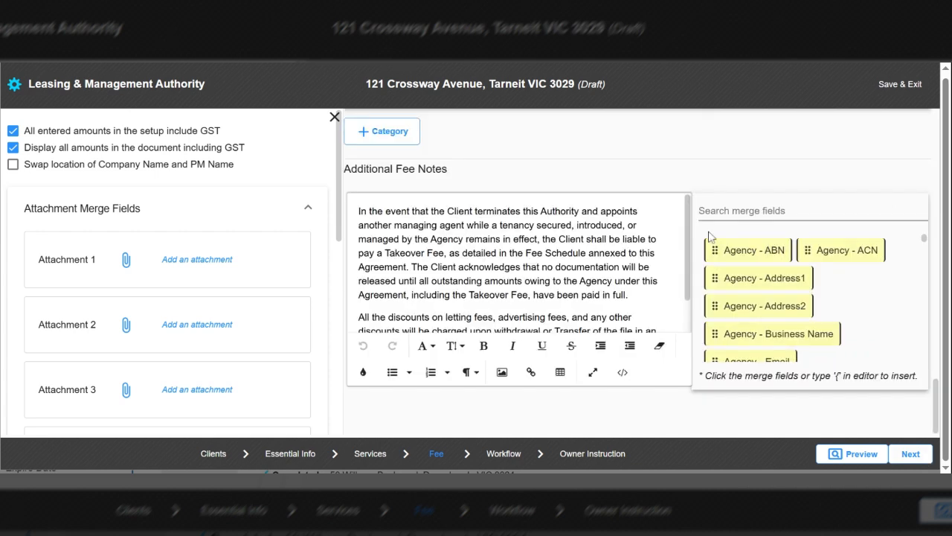
pyautogui.moveTo(685, 231); pyautogui.dragTo(689, 327)
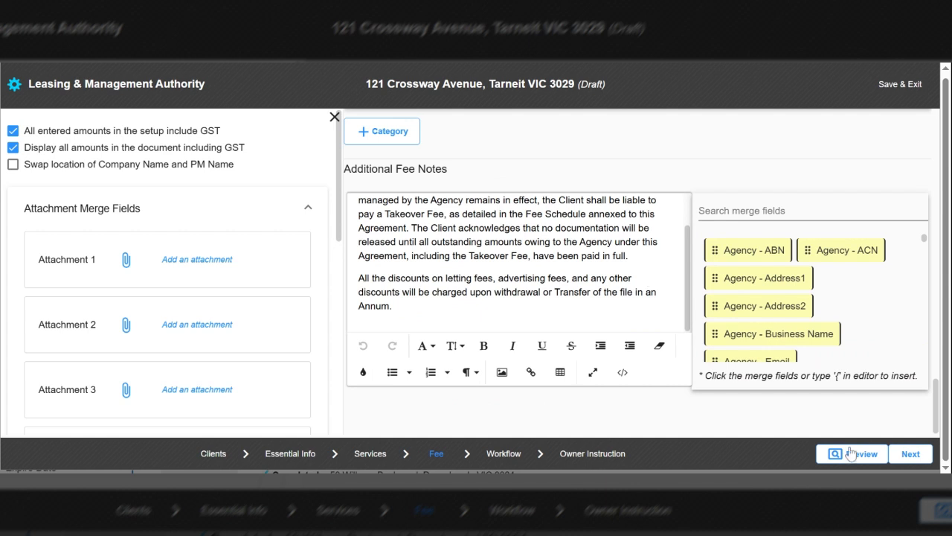
# Step: On the Workflow step, lower the Rental Provider completion deadline from 30 to 15 Calendar Days
pyautogui.click(895, 459)
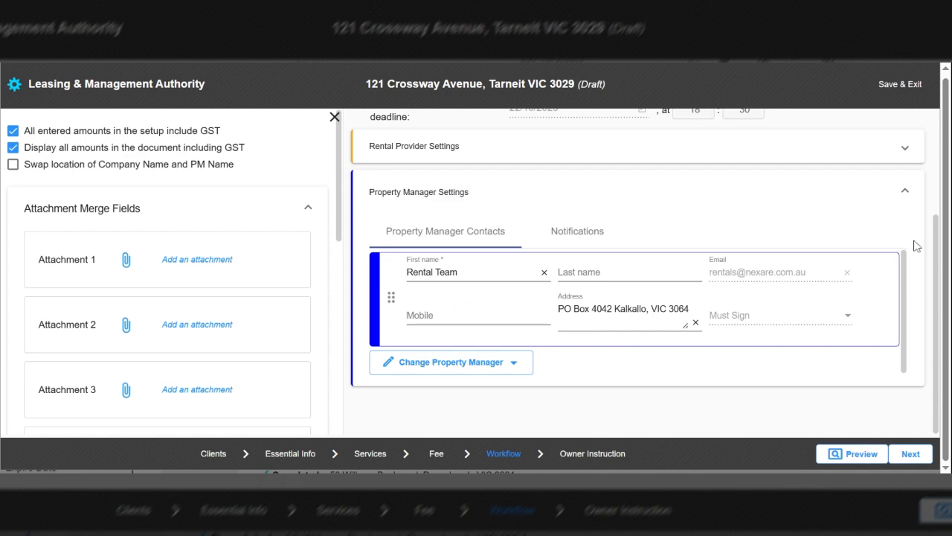
pyautogui.scroll(2, 940, 267)
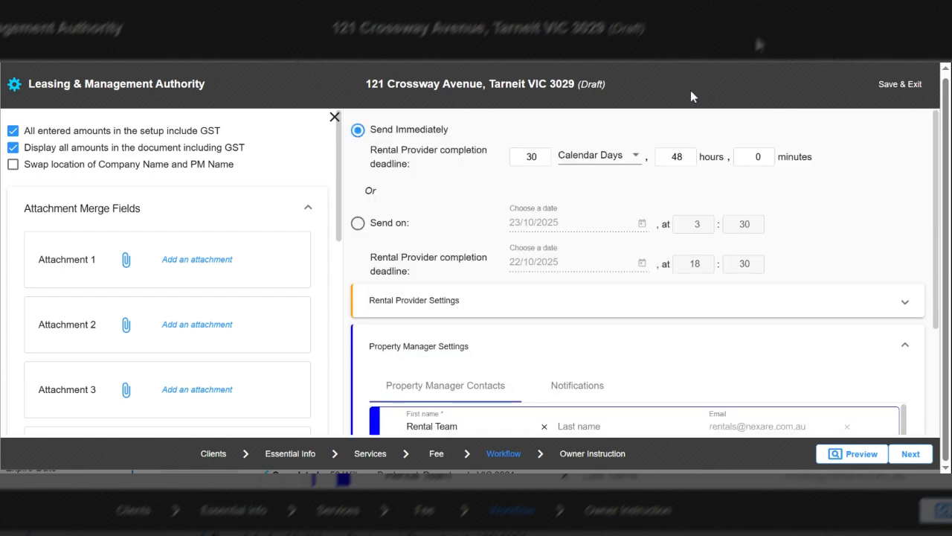
pyautogui.click(542, 156)
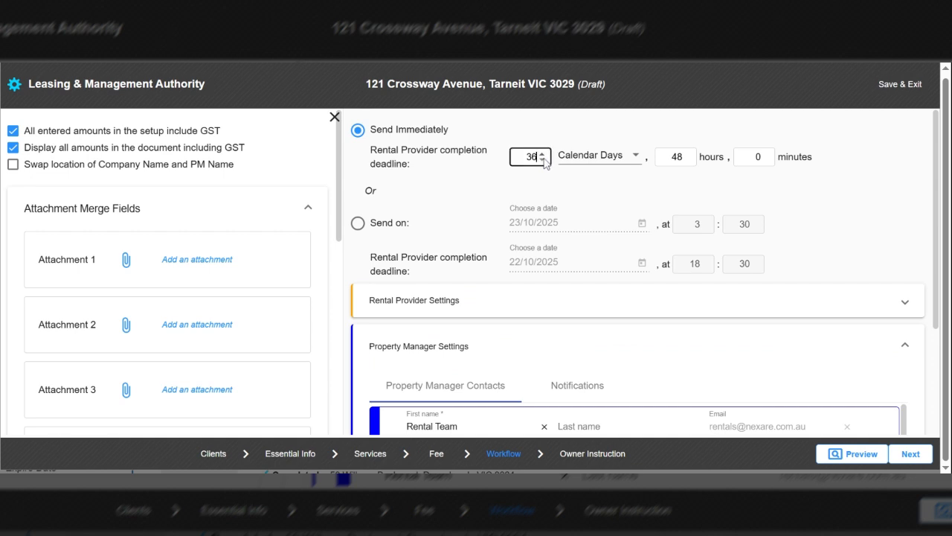
pyautogui.click(544, 163)
pyautogui.click(542, 161)
pyautogui.click(543, 162)
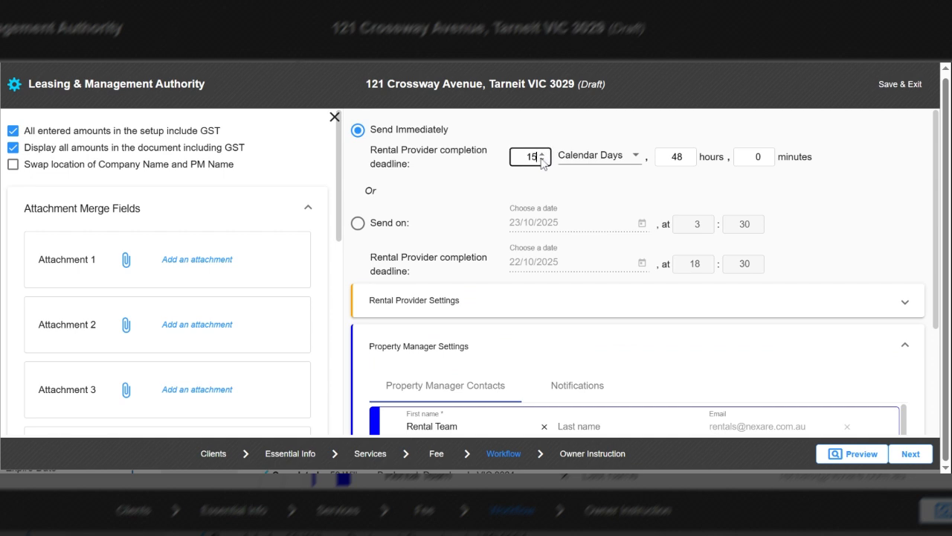